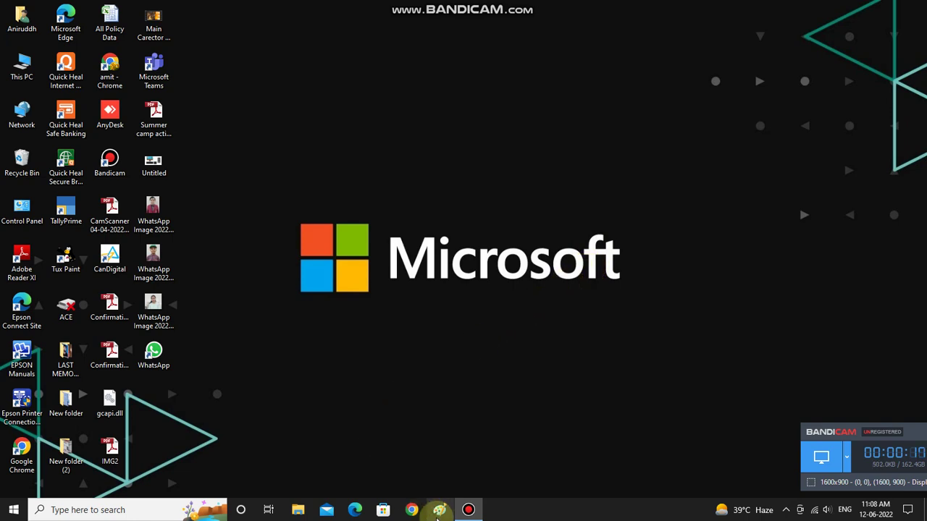
- Launch Paint and enlarge the blank canvas to 500%, making it 5520 × 3340 pixels
left_click(439, 511)
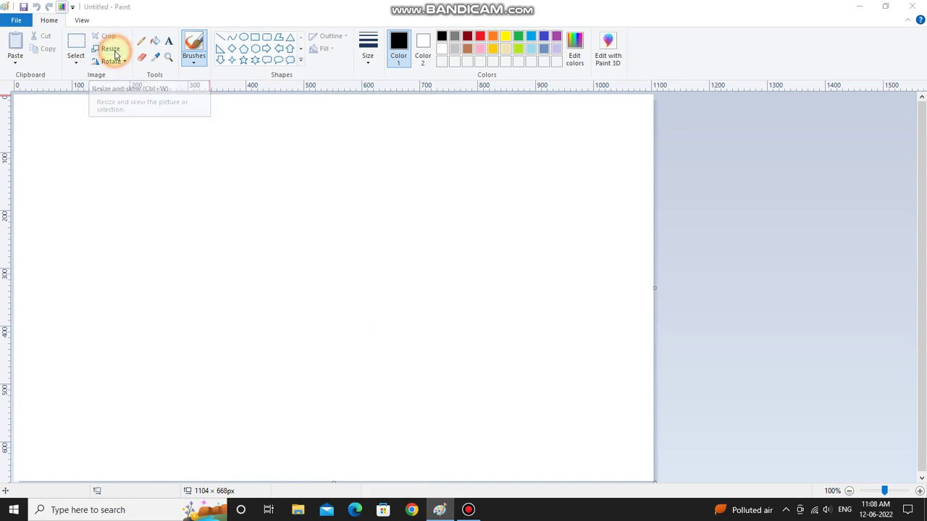
left_click(114, 50)
left_click_drag(147, 109, 2, 112)
type("500")
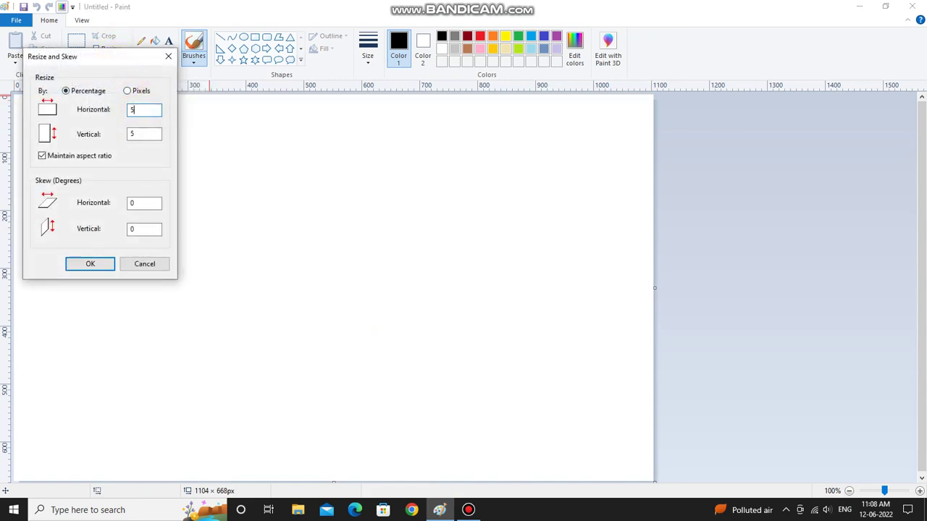
left_click(109, 264)
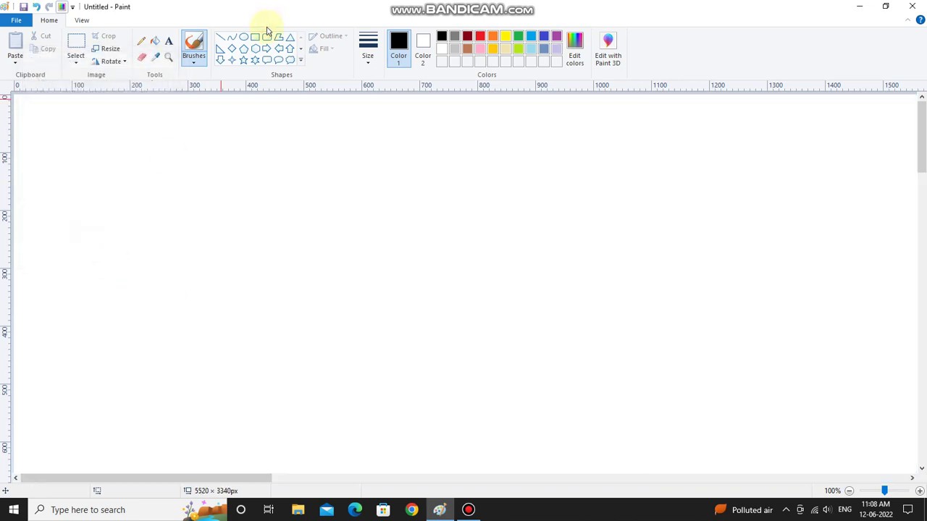
- Draw a thin black symmetric curved arch for the top of the mouse body
left_click(231, 37)
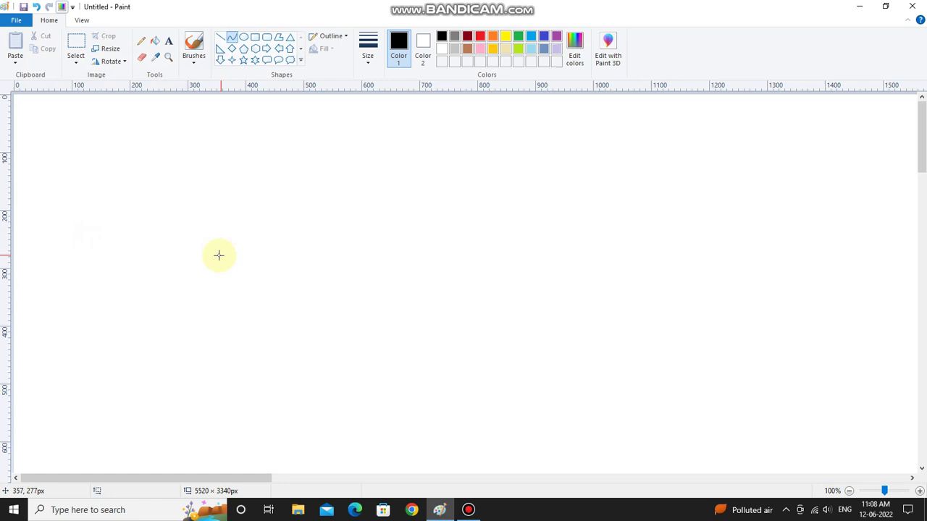
left_click_drag(208, 262, 431, 262)
left_click_drag(496, 314, 674, 346)
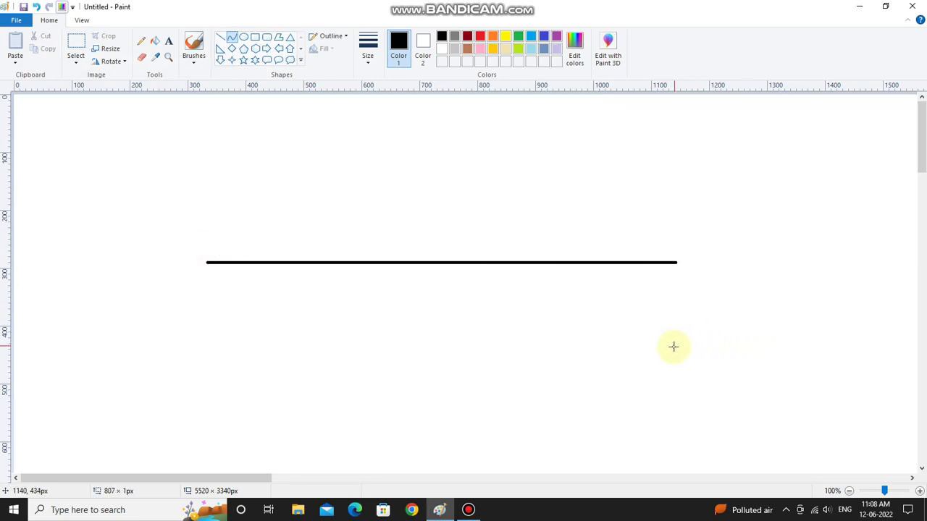
left_click(366, 47)
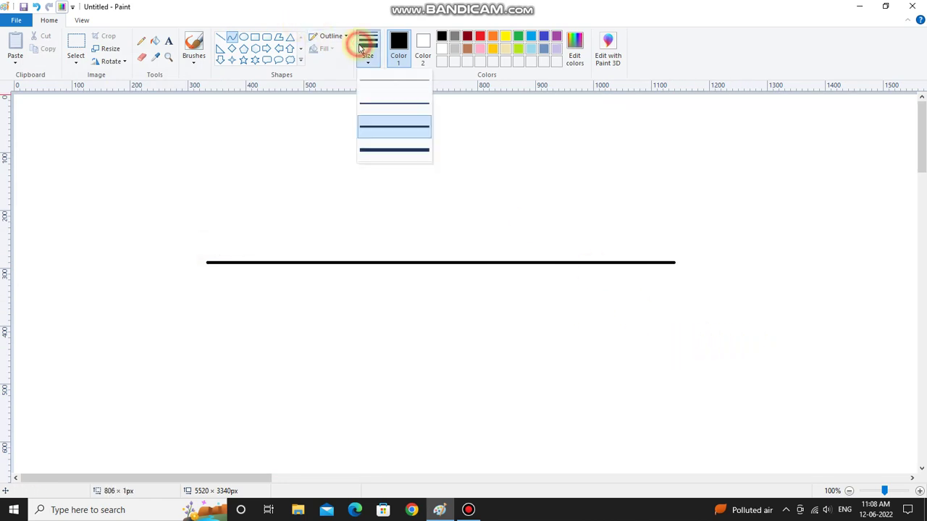
left_click(378, 78)
mouse_move(234, 263)
left_mouse_down()
mouse_move(273, 94)
mouse_move(307, 87)
left_mouse_up()
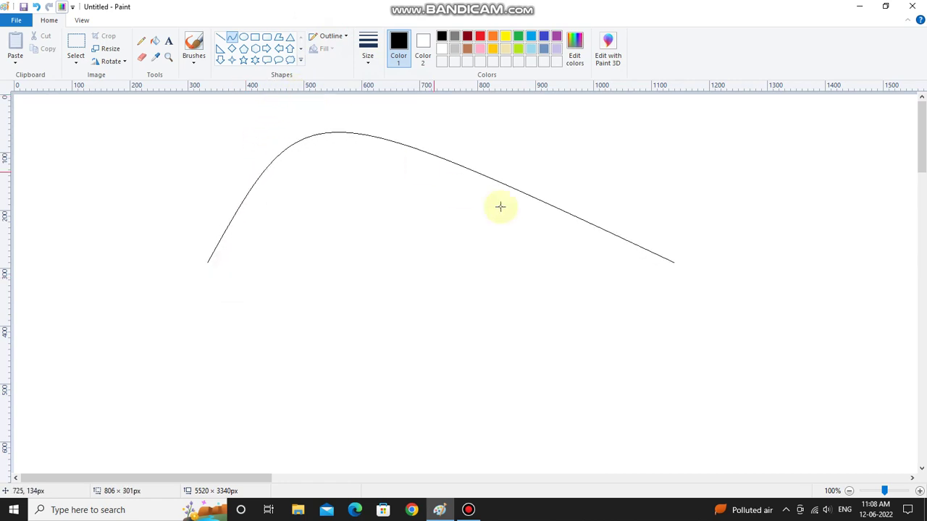
mouse_move(585, 214)
left_mouse_down()
mouse_move(606, 93)
mouse_move(602, 62)
mouse_move(511, 83)
left_mouse_up()
key("ctrl+z")
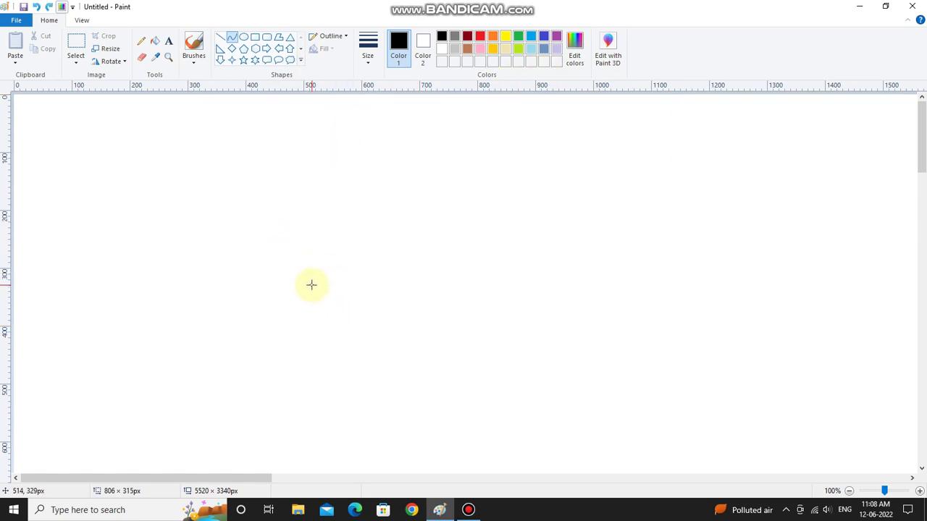
mouse_move(310, 284)
left_mouse_down()
mouse_move(587, 285)
mouse_move(327, 276)
mouse_move(372, 166)
left_mouse_up()
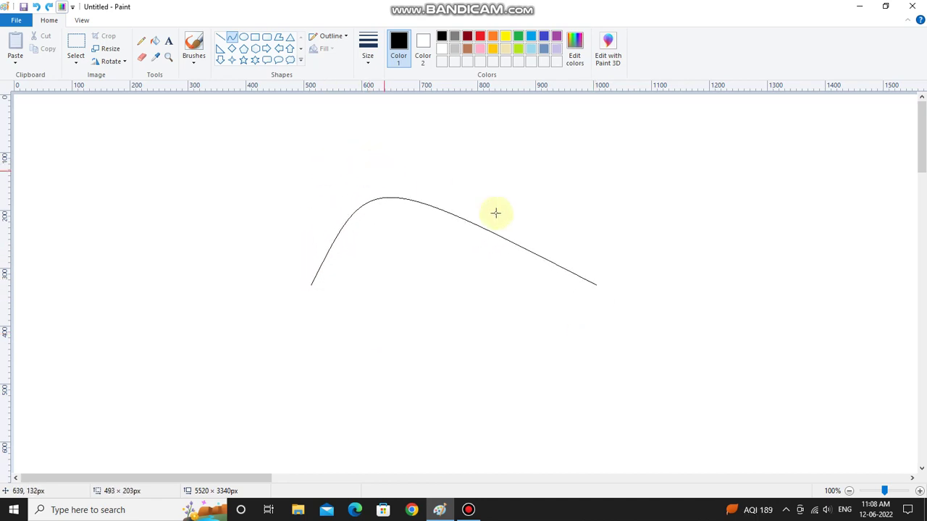
mouse_move(534, 256)
left_mouse_down()
mouse_move(550, 233)
mouse_move(521, 200)
mouse_move(530, 202)
left_mouse_up()
left_click(648, 219)
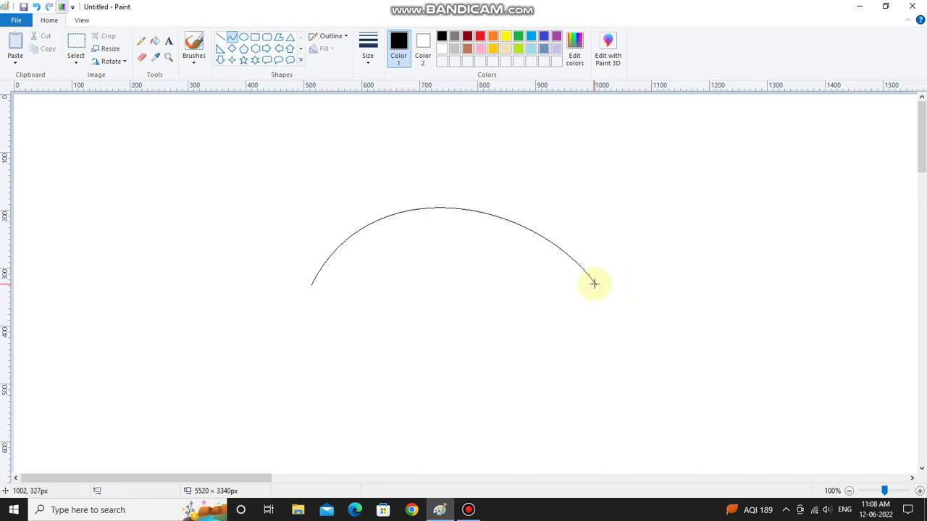
- Draw the wavy S-shaped base curve that closes the bottom of the outline
mouse_move(594, 282)
left_mouse_down()
mouse_move(596, 307)
mouse_move(603, 295)
left_mouse_up()
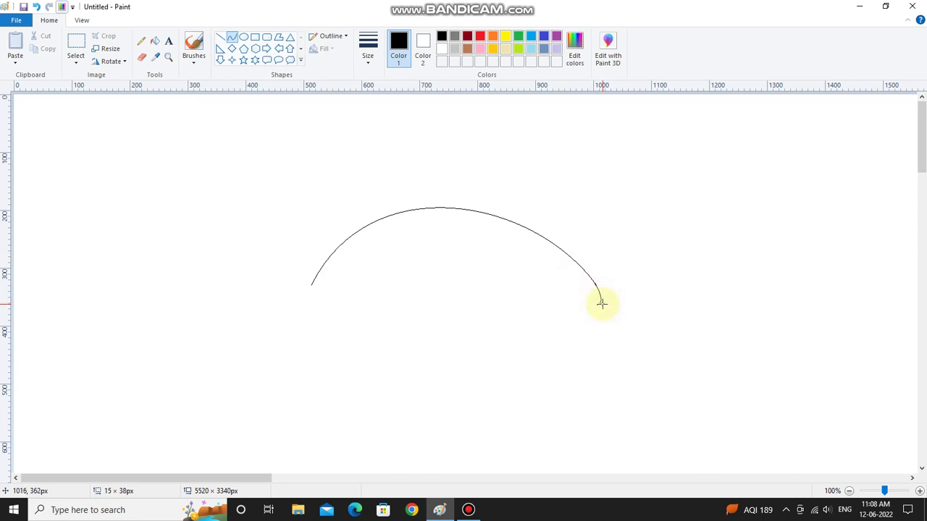
mouse_move(598, 299)
left_mouse_down()
mouse_move(606, 289)
mouse_move(313, 286)
left_mouse_up()
left_click(607, 287)
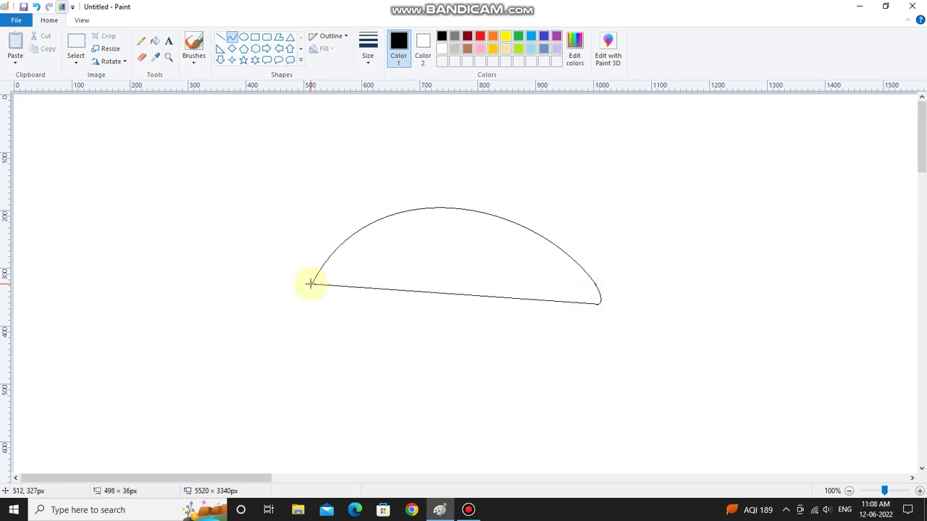
left_click_drag(313, 286, 316, 282)
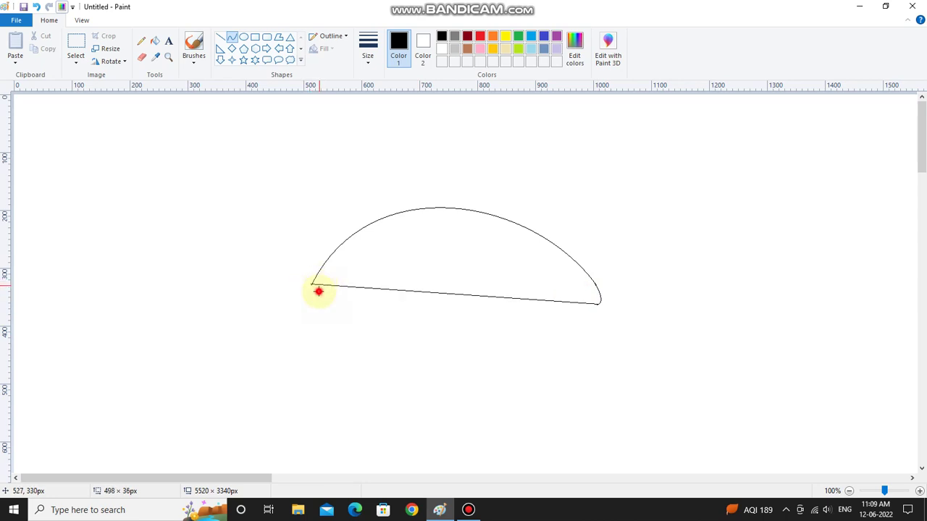
left_click_drag(319, 291, 359, 350)
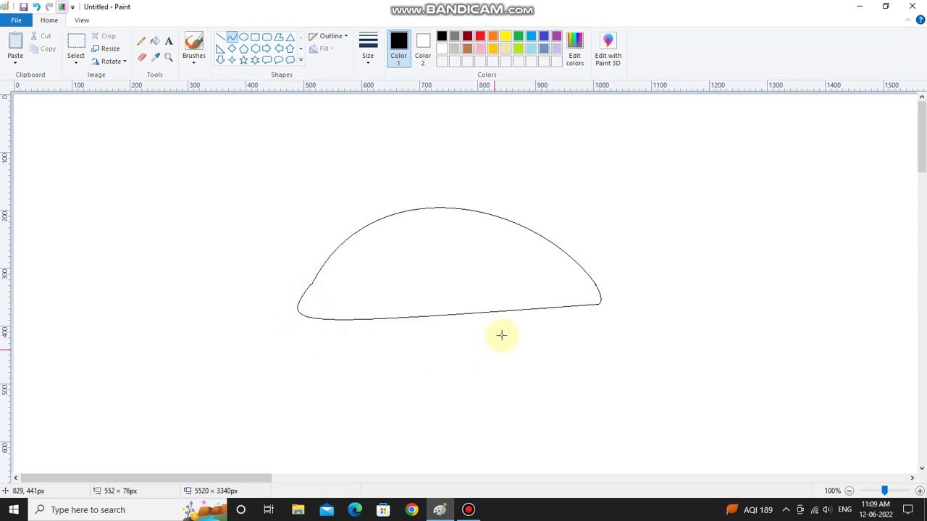
left_click_drag(514, 311, 468, 275)
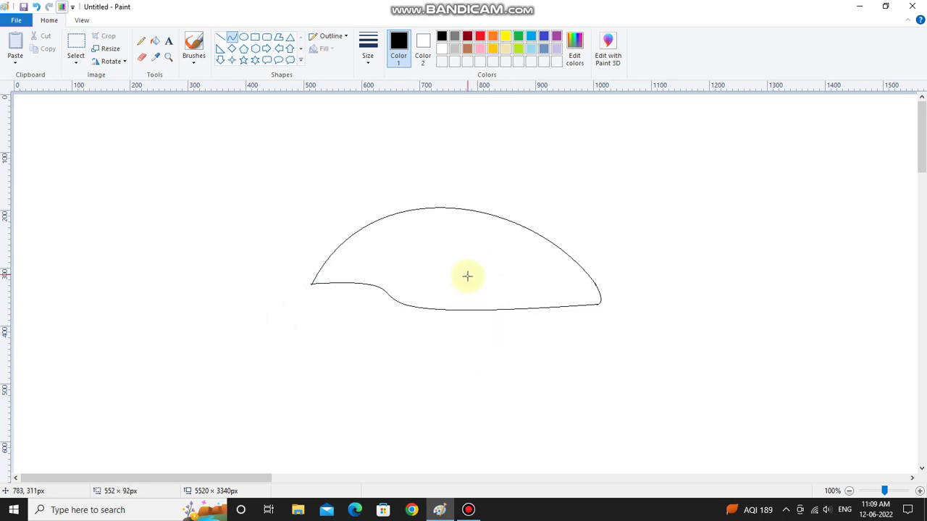
key("ctrl+z")
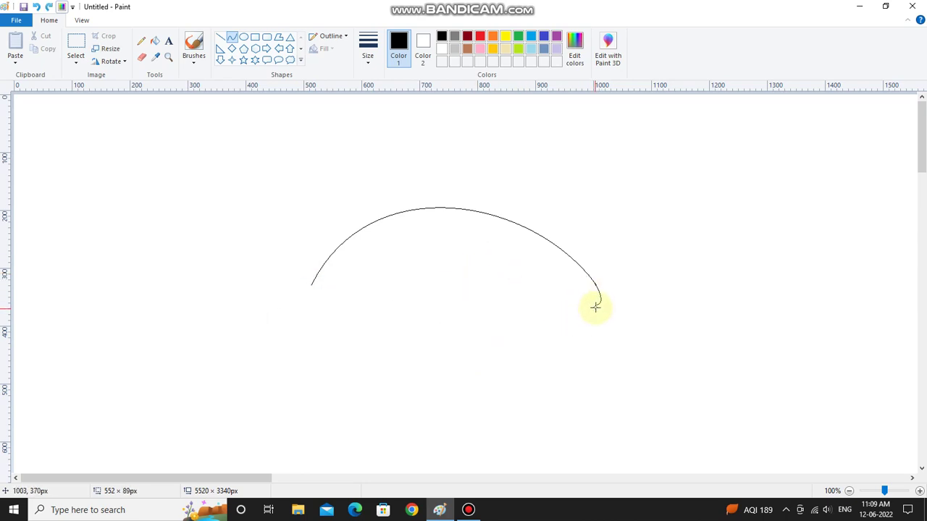
left_click_drag(596, 304, 311, 285)
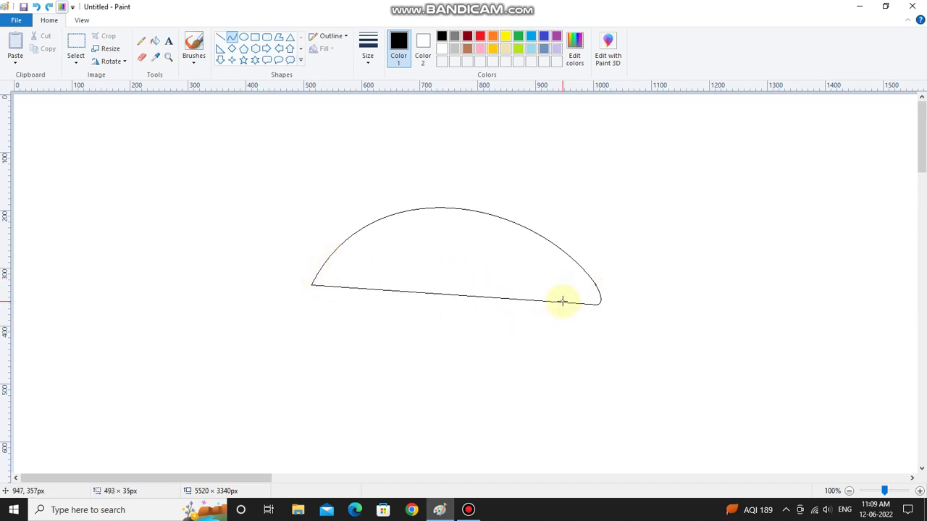
mouse_move(560, 302)
left_mouse_down()
mouse_move(542, 342)
mouse_move(454, 300)
left_mouse_up()
left_click_drag(390, 298, 401, 264)
- Add a second curve just below the wavy base, running from the right end to the left tip
left_click(808, 260)
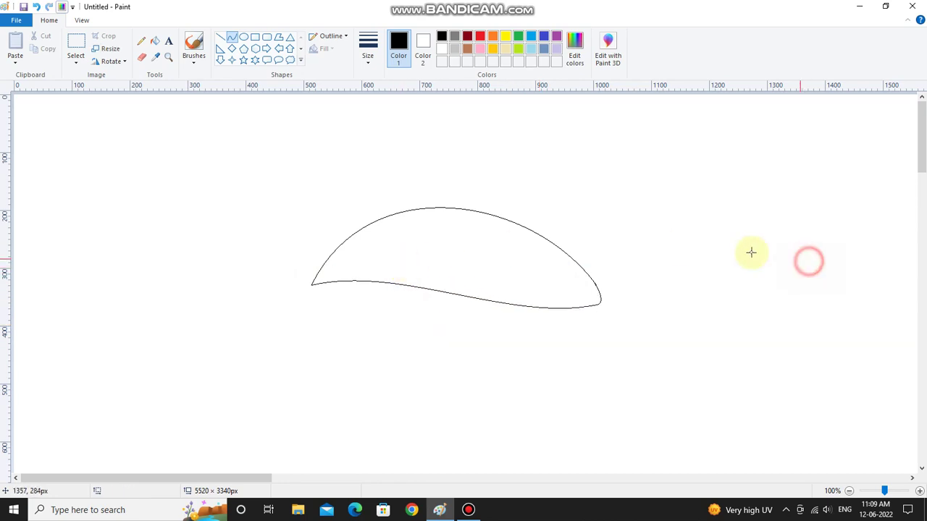
mouse_move(600, 302)
left_mouse_down()
mouse_move(590, 331)
mouse_move(534, 331)
mouse_move(310, 284)
mouse_move(317, 340)
mouse_move(317, 320)
mouse_move(424, 339)
mouse_move(635, 342)
mouse_move(509, 347)
mouse_move(573, 358)
mouse_move(407, 321)
mouse_move(393, 290)
mouse_move(345, 291)
mouse_move(326, 250)
mouse_move(292, 245)
mouse_move(240, 260)
mouse_move(265, 253)
mouse_move(382, 282)
left_mouse_up()
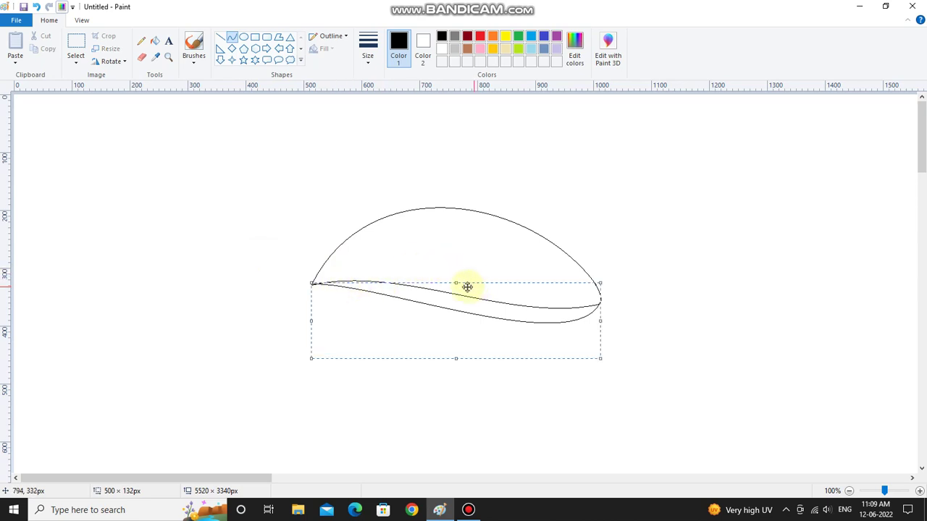
left_click_drag(310, 282, 312, 285)
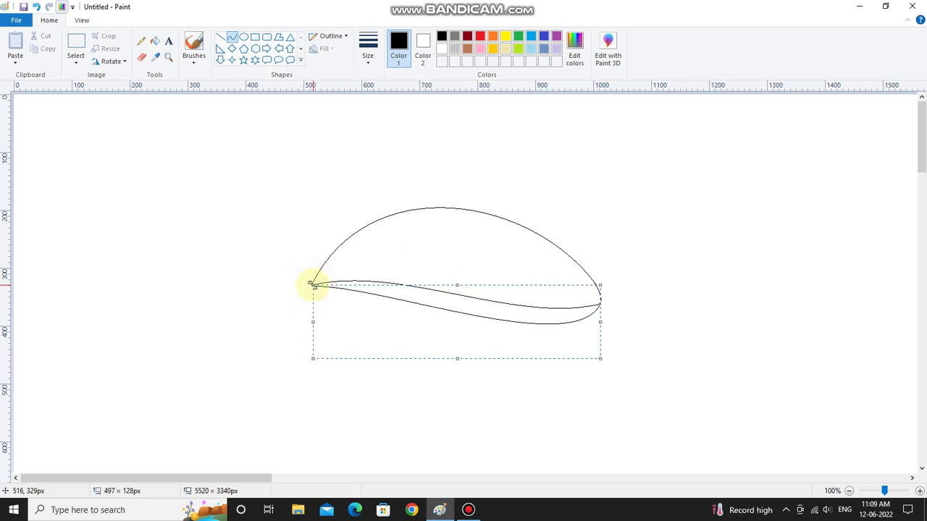
left_click(323, 270)
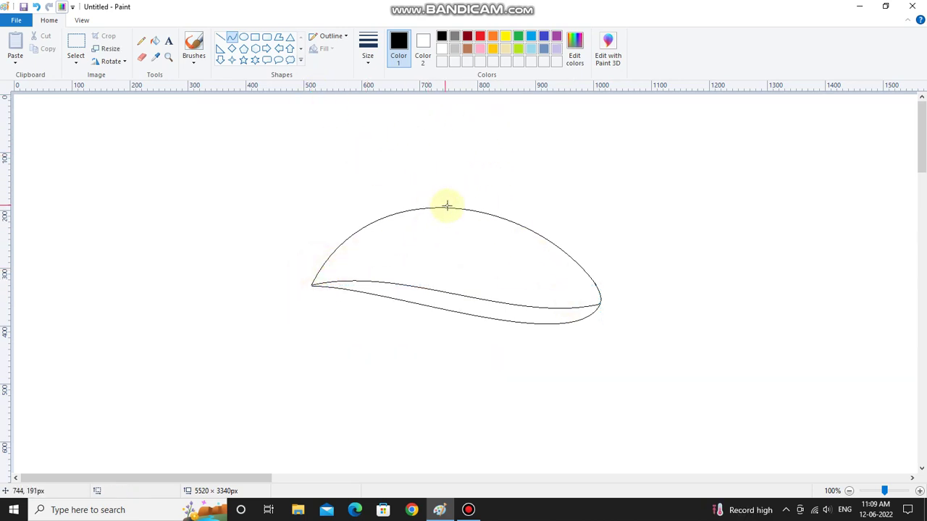
- Draw two curved button-edge lines across the mouse's upper-left front
left_click_drag(454, 210, 315, 274)
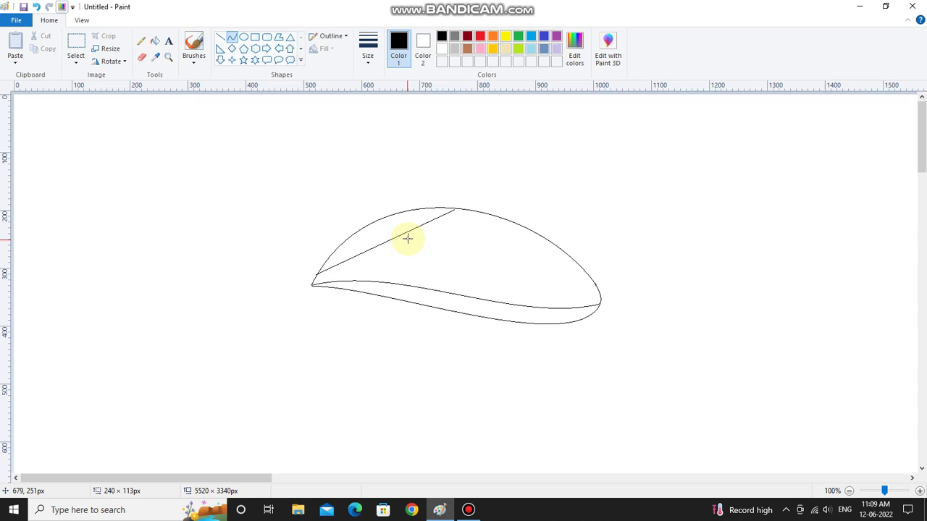
left_click_drag(437, 218, 363, 271)
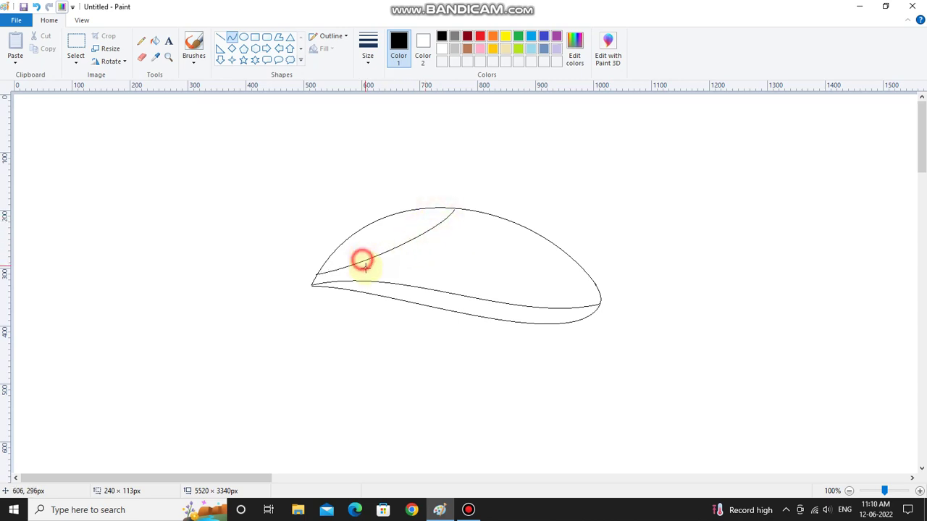
left_click(477, 187)
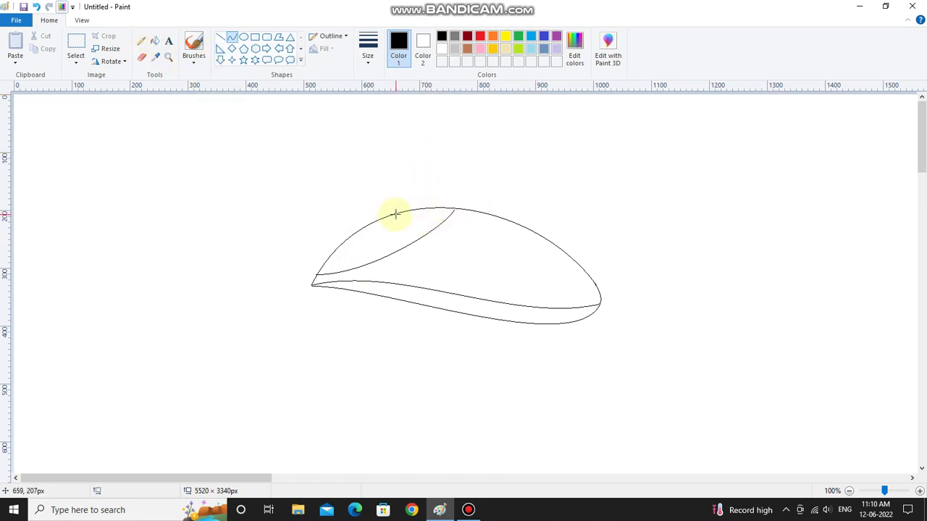
left_click_drag(396, 214, 371, 232)
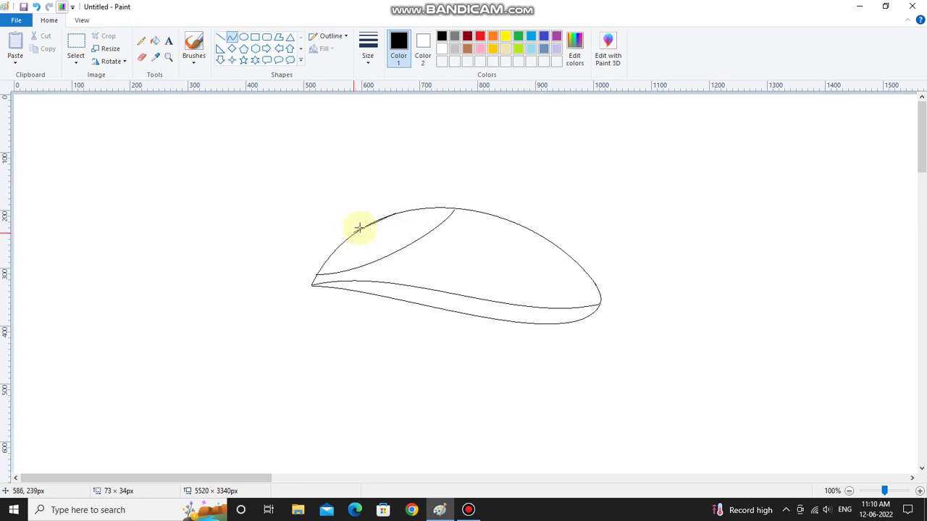
mouse_move(361, 231)
left_mouse_down()
mouse_move(367, 237)
mouse_move(391, 210)
mouse_move(344, 240)
left_mouse_up()
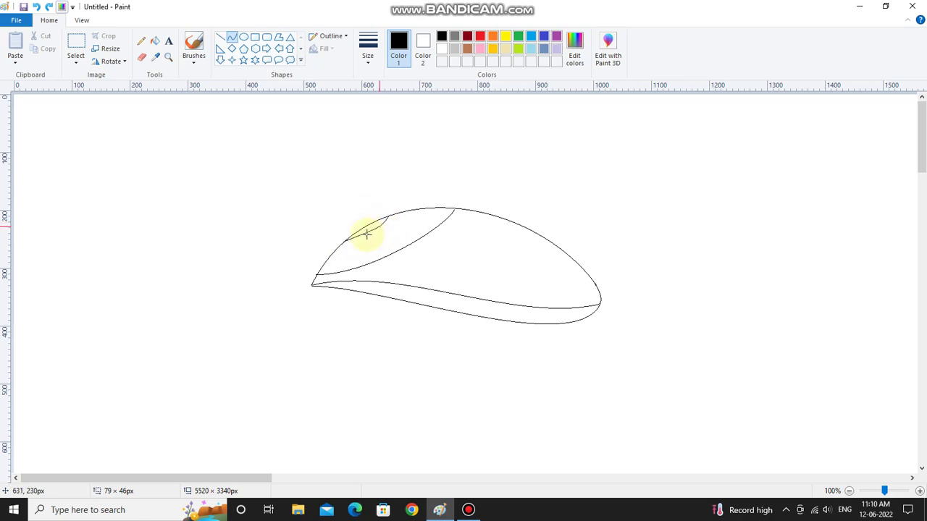
left_click_drag(358, 234, 372, 231)
left_click(442, 207)
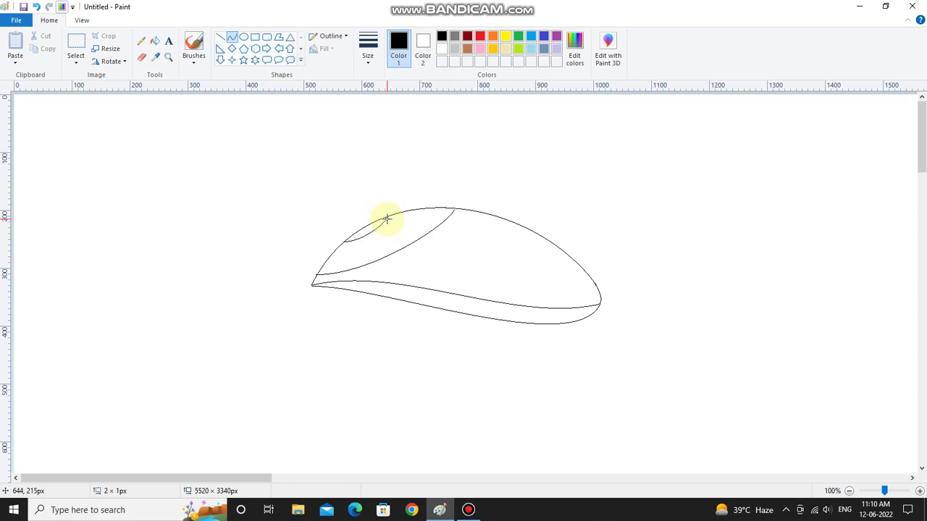
- Undo the stray line near the mouse's top and clear the selection
left_click_drag(386, 219, 401, 226)
key("ctrl+a")
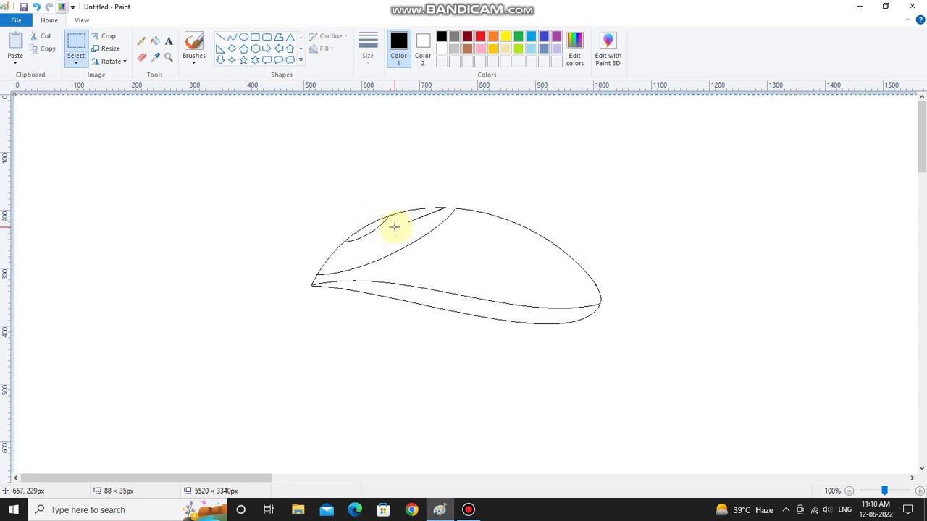
key("ctrl+z")
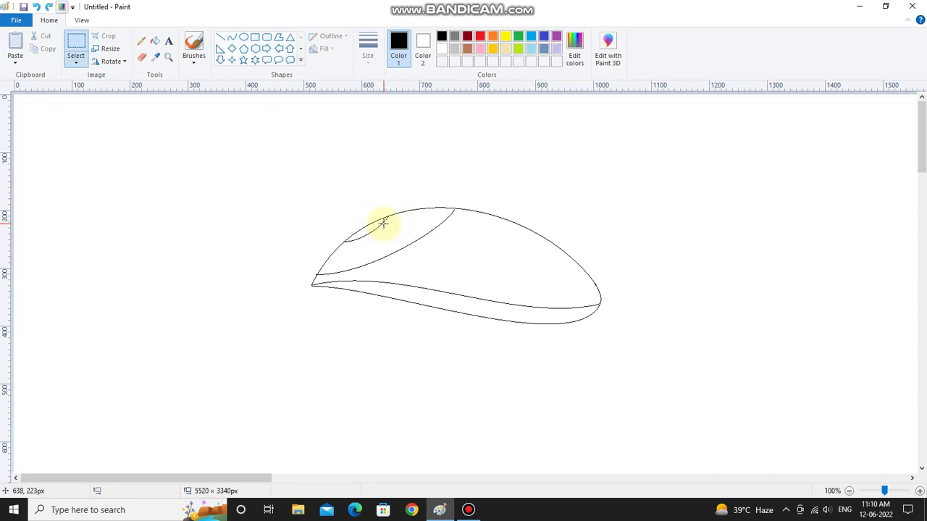
left_click_drag(385, 213, 424, 222)
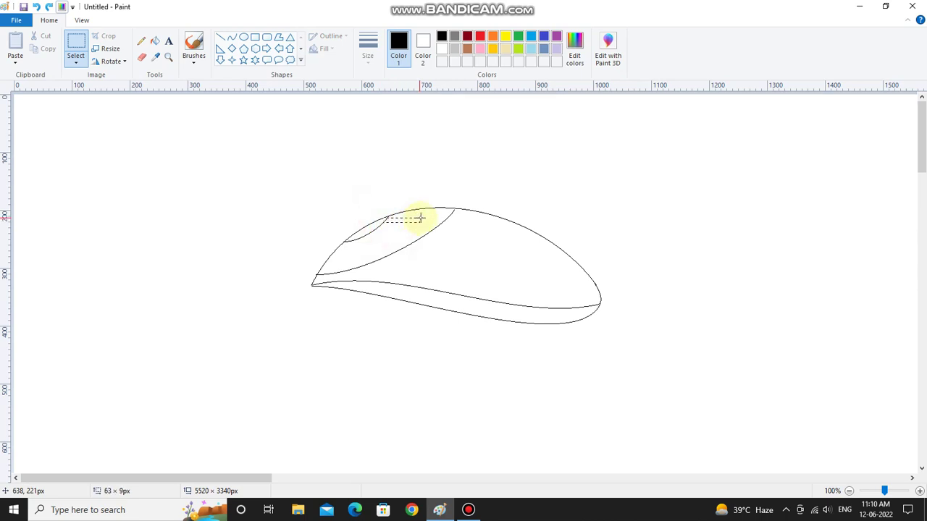
left_click(382, 174)
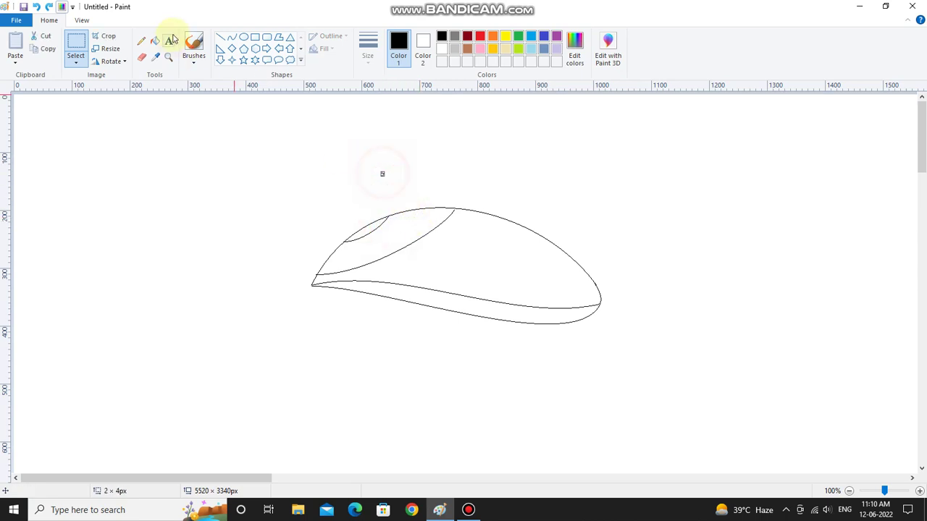
- Draw a second button curve along the top plus a short straight stroke joining the top edge
left_click(232, 36)
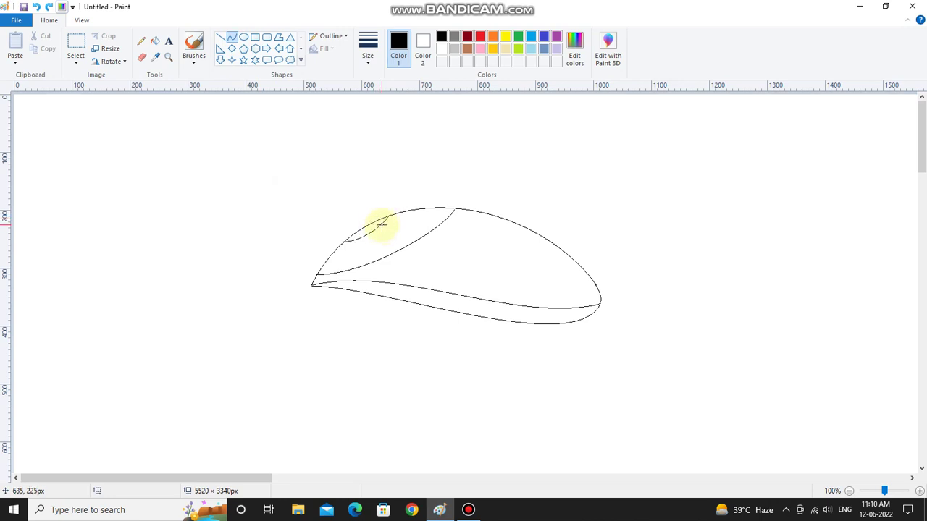
left_click_drag(382, 225, 438, 208)
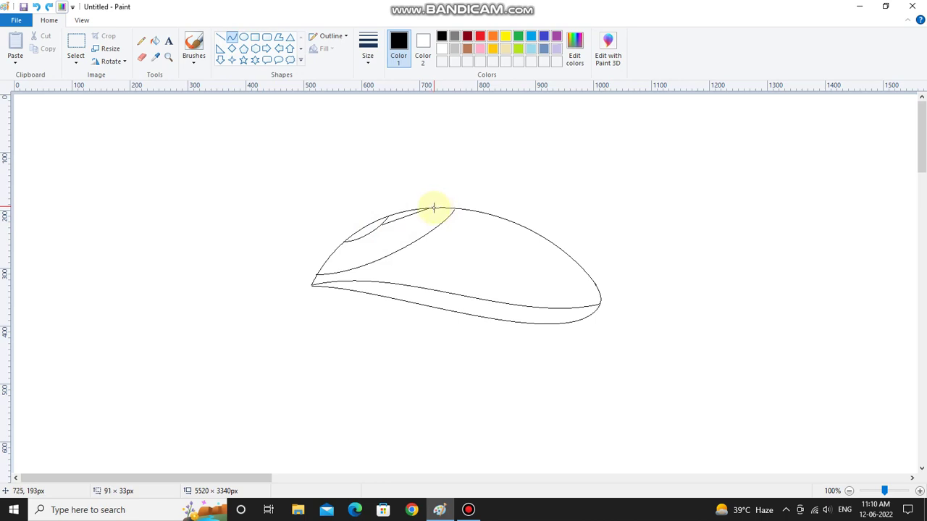
left_click_drag(437, 209, 434, 215)
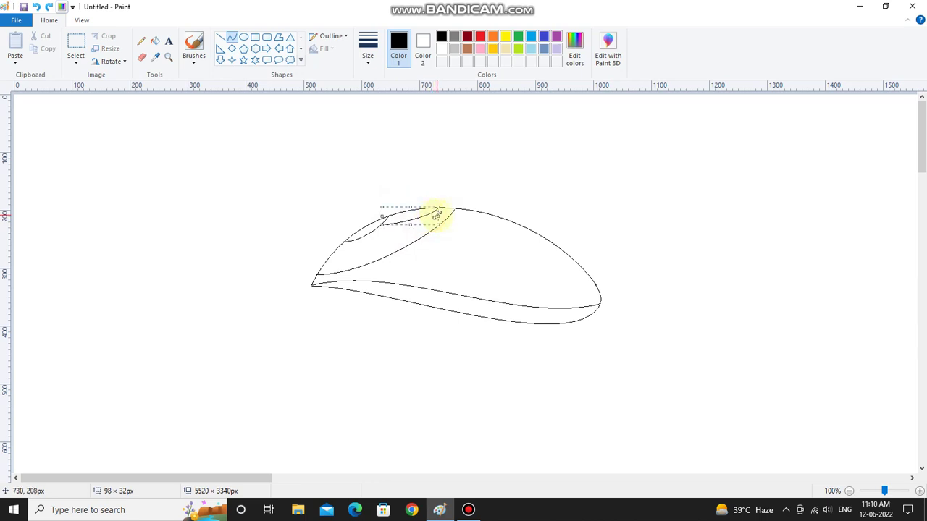
left_click(468, 185)
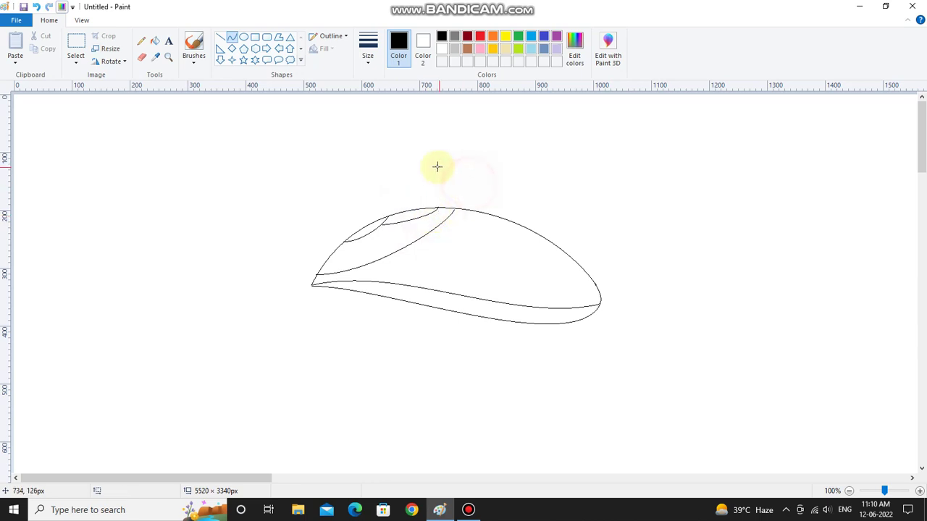
left_click(218, 37)
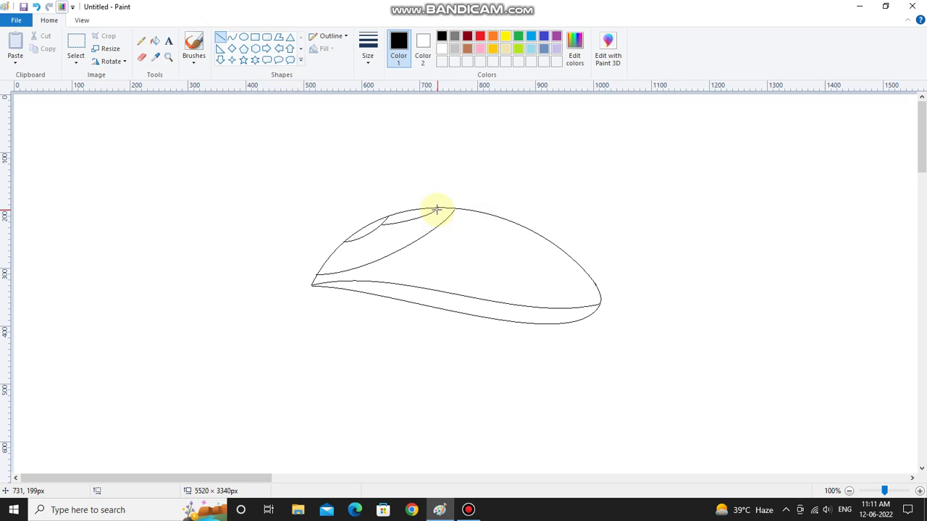
left_click_drag(436, 210, 453, 206)
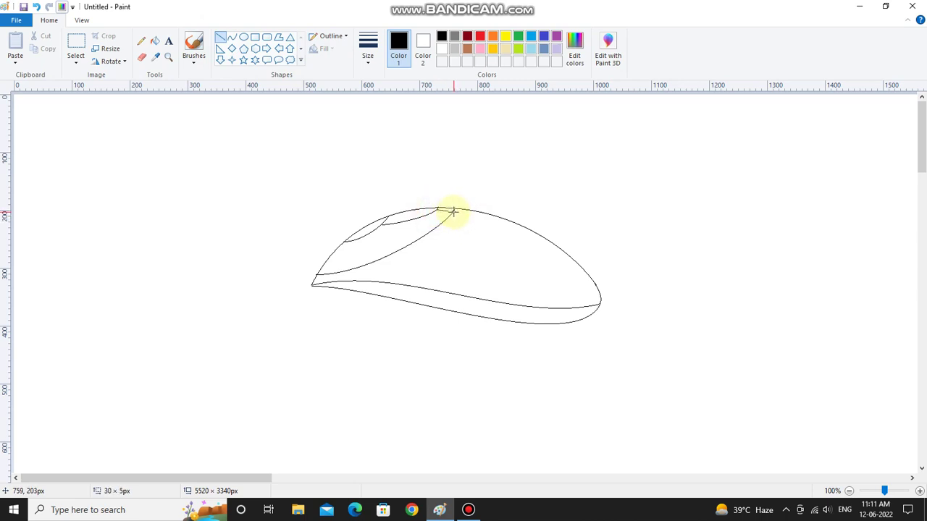
left_click(510, 169)
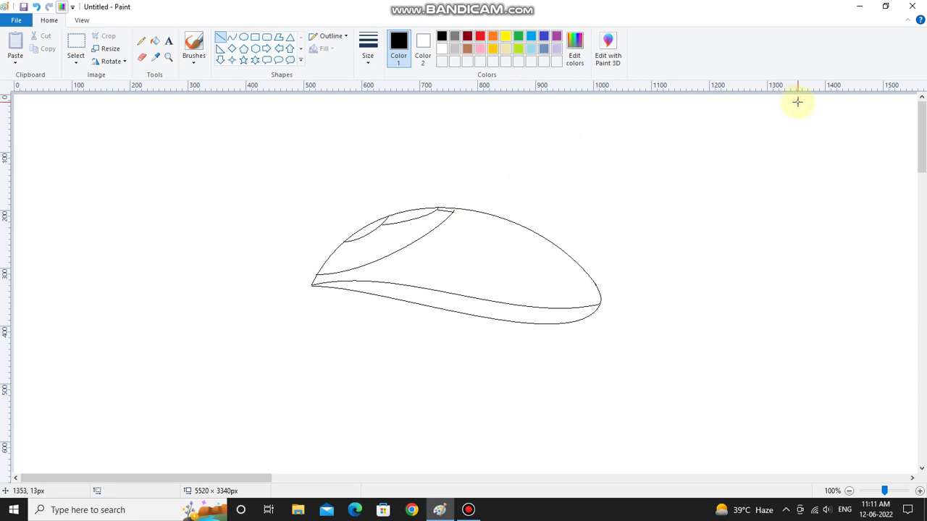
- Zoom in on the mouse's left tip where the lower lines meet
left_click(168, 57)
left_click(418, 200)
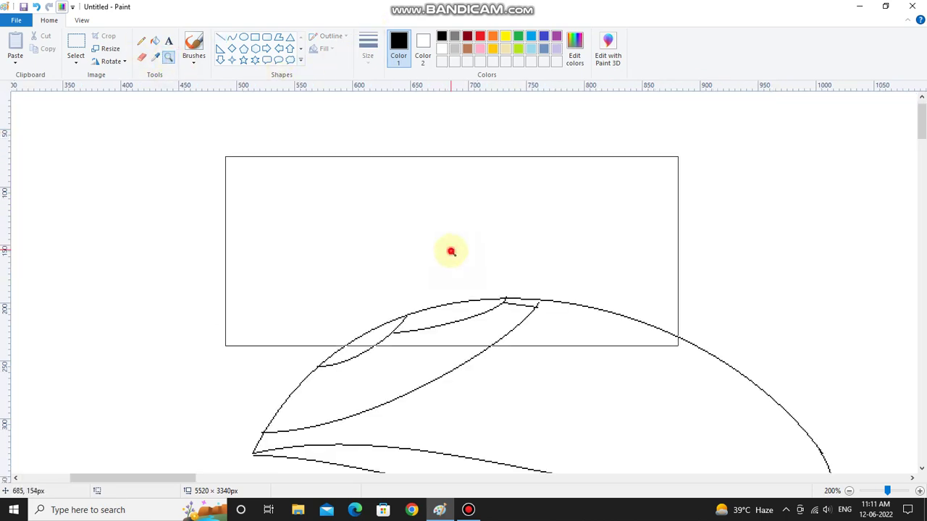
left_click(451, 251)
left_click(142, 40)
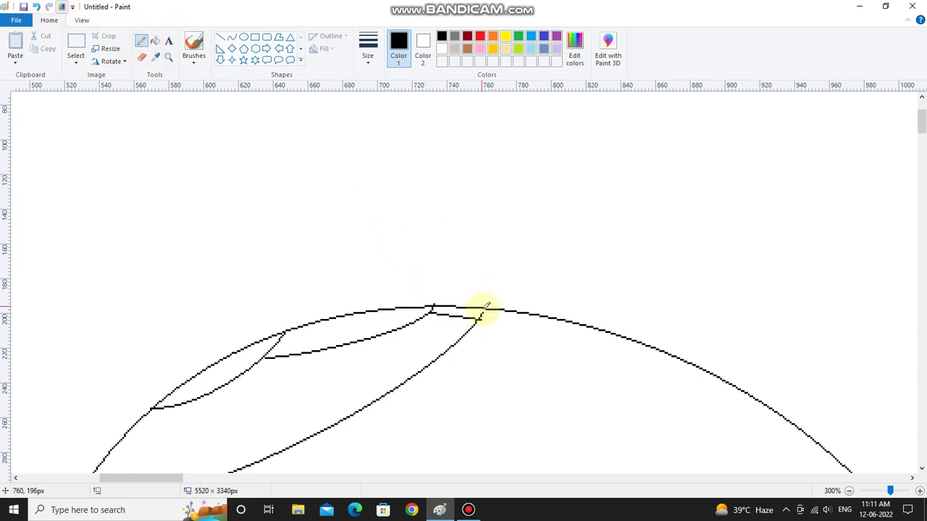
left_click(165, 61)
right_click(143, 256)
right_click(149, 343)
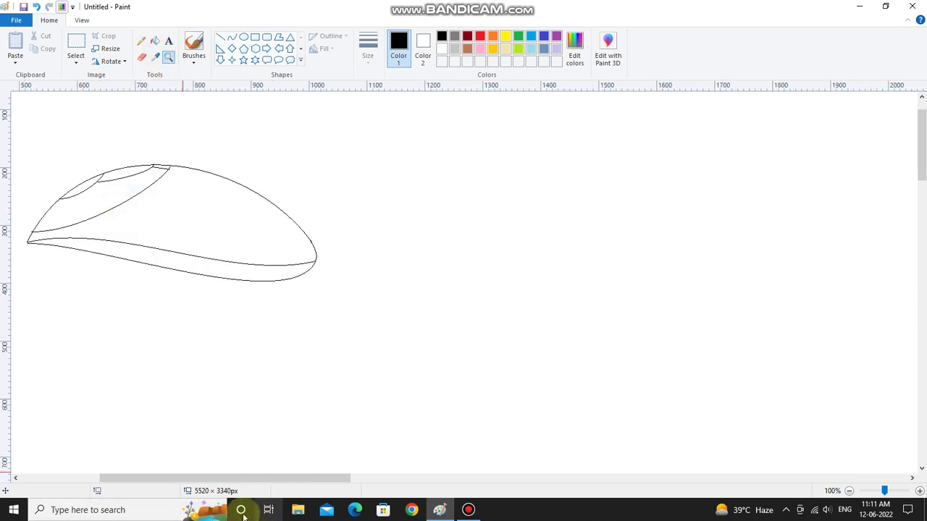
left_click_drag(237, 488, 159, 265)
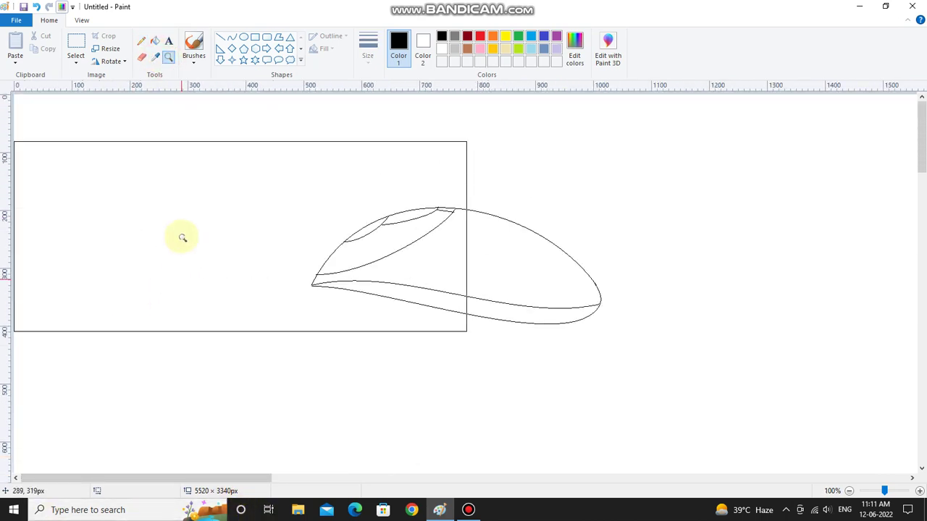
left_click(265, 246)
left_click(491, 360)
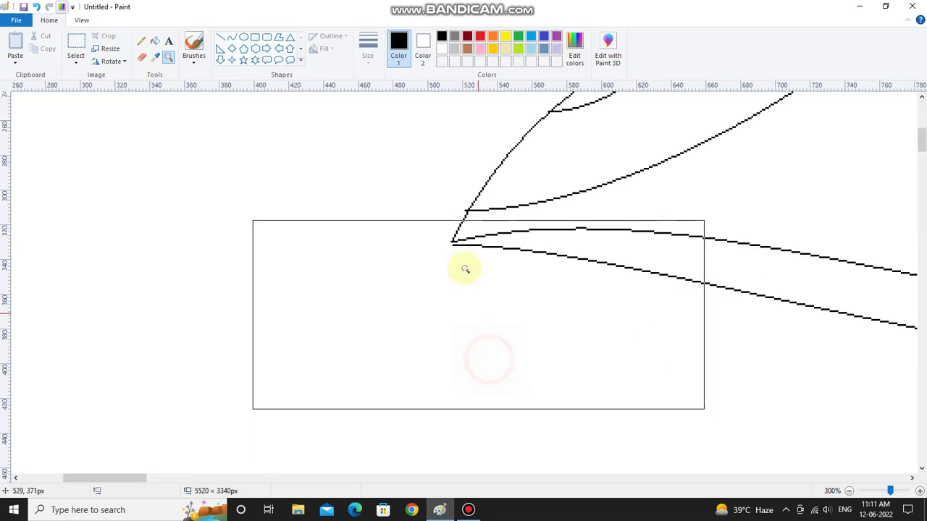
- Add pencil pixels joining the lines at the mouse's left tip
left_click(142, 43)
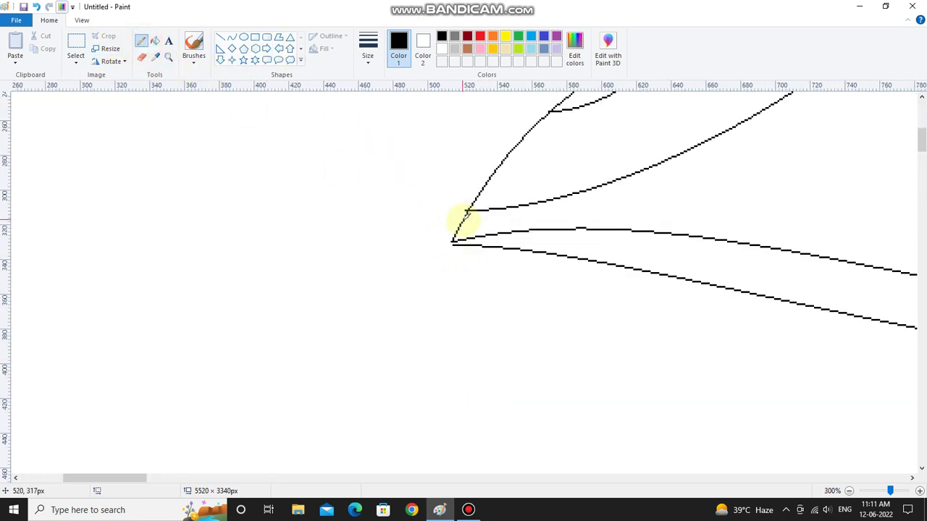
left_click(466, 218)
left_click(465, 220)
left_click(466, 225)
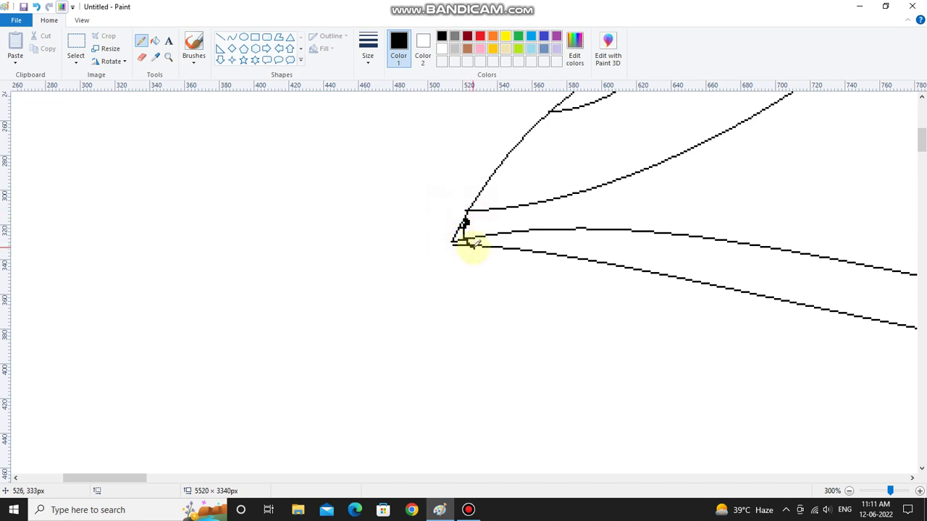
left_click(472, 244)
left_click(478, 247)
left_click(474, 246)
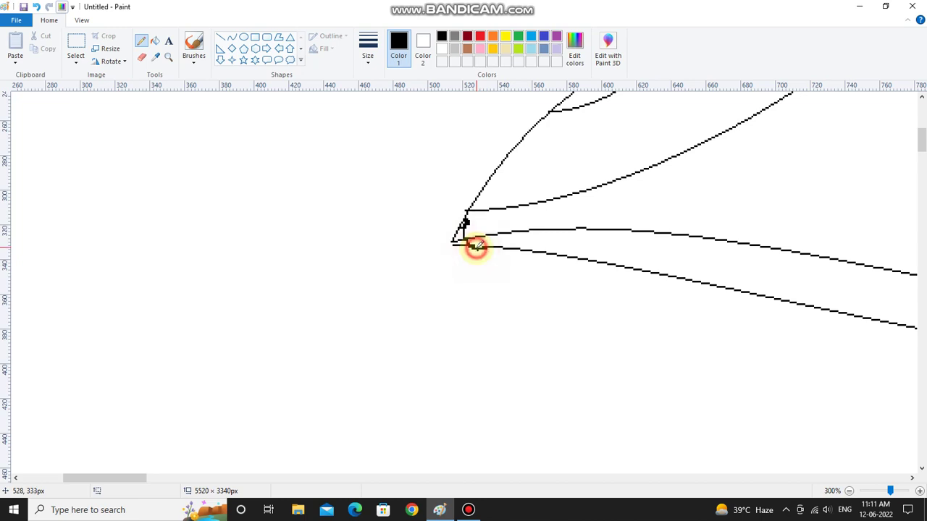
- Erase the excess stroke, close the left tip with the pencil, and zoom back out
left_click(141, 57)
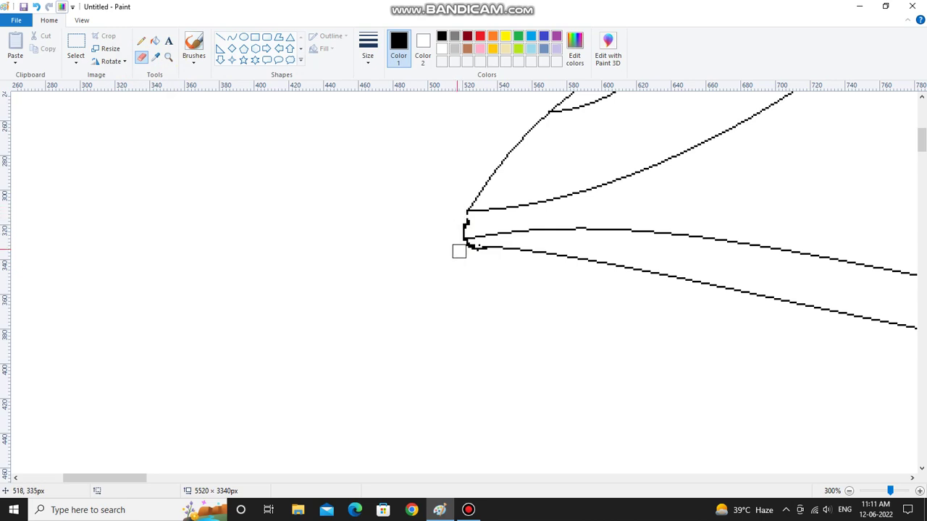
mouse_move(455, 241)
left_mouse_down()
mouse_move(455, 228)
mouse_move(471, 218)
left_mouse_up()
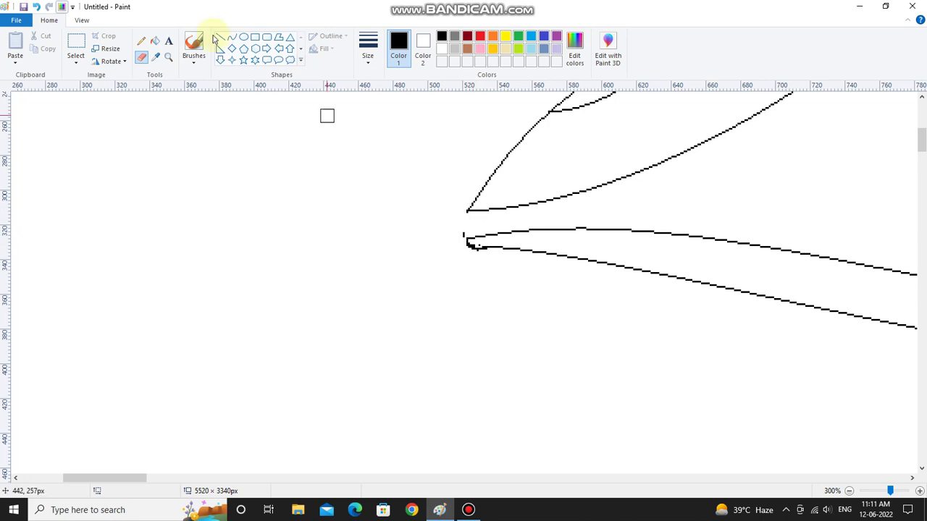
left_click(141, 41)
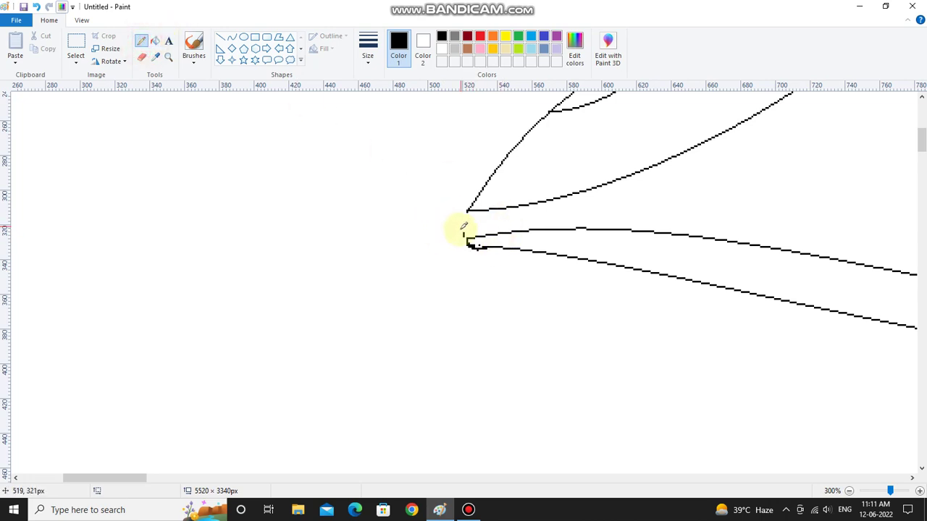
left_click_drag(467, 241, 467, 241)
left_click(466, 210)
left_click(169, 56)
right_click(118, 159)
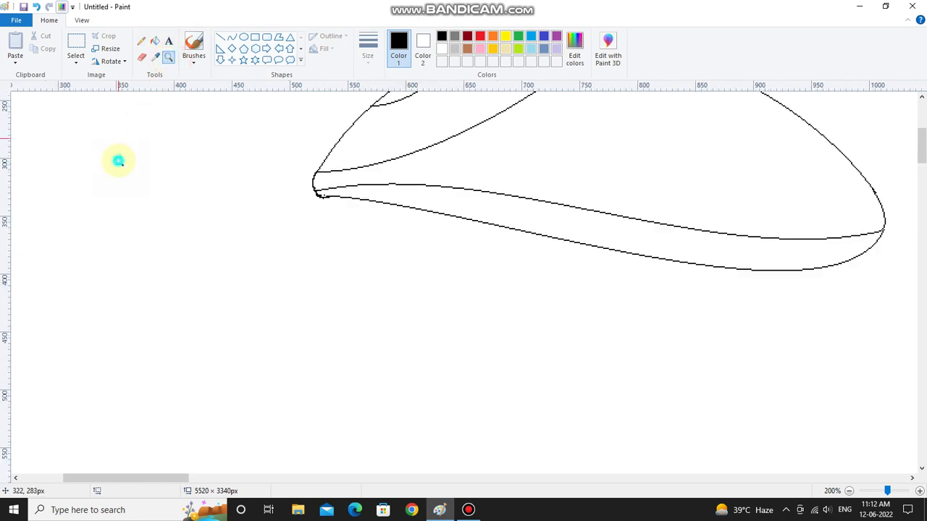
scroll(101, 177, "up", 3)
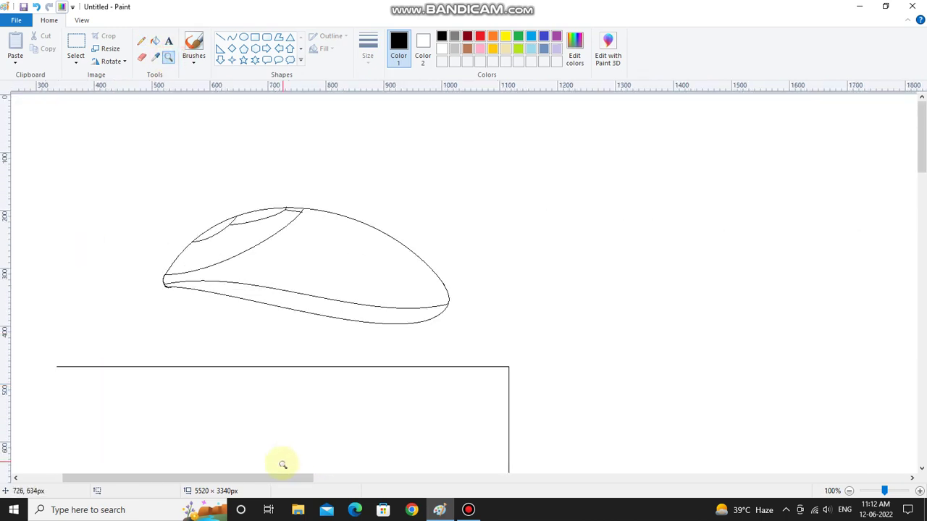
- Fill the left button red, the adjacent panel dark grey, the upper surface light grey, and the body black
left_click_drag(280, 479, 173, 478)
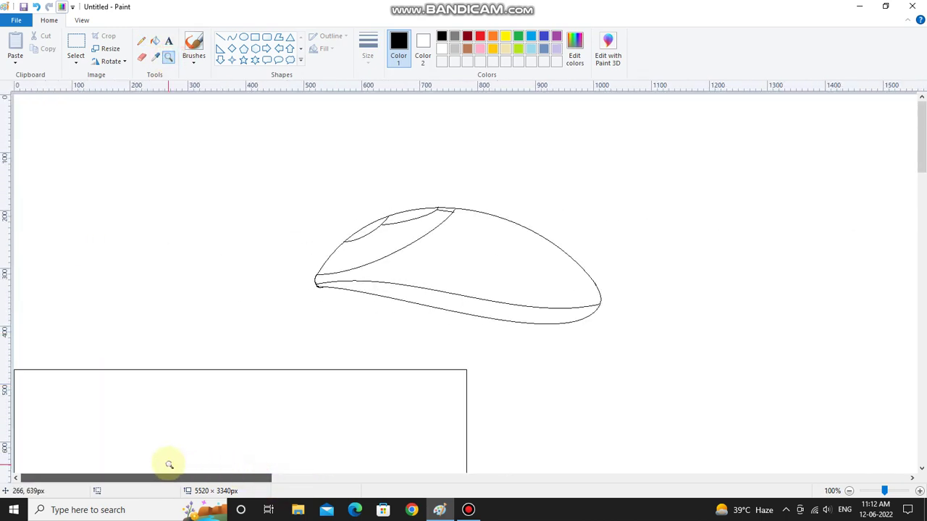
left_click(154, 41)
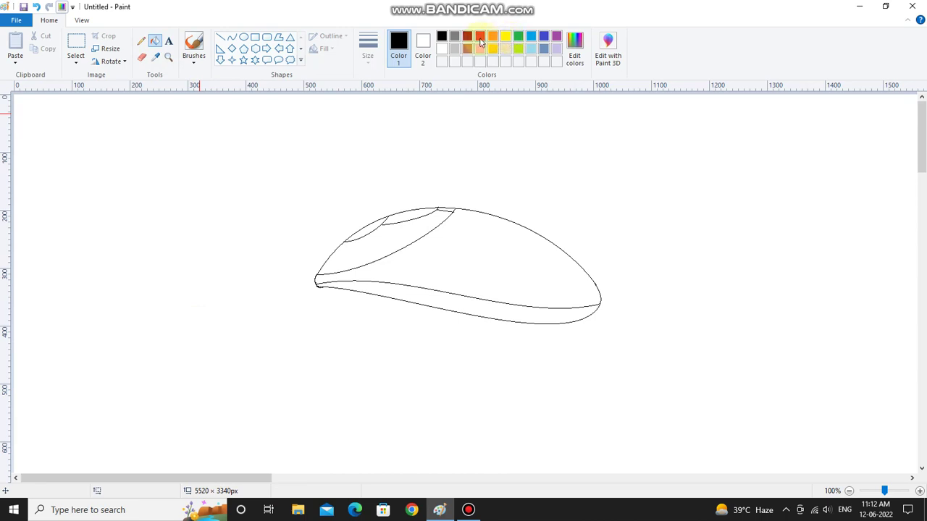
left_click(481, 37)
left_click(364, 227)
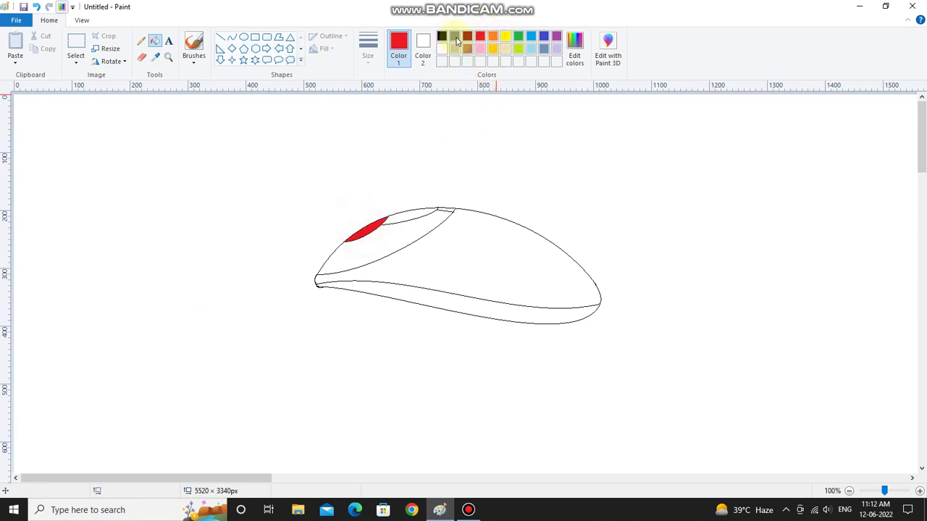
left_click(454, 36)
left_click(405, 212)
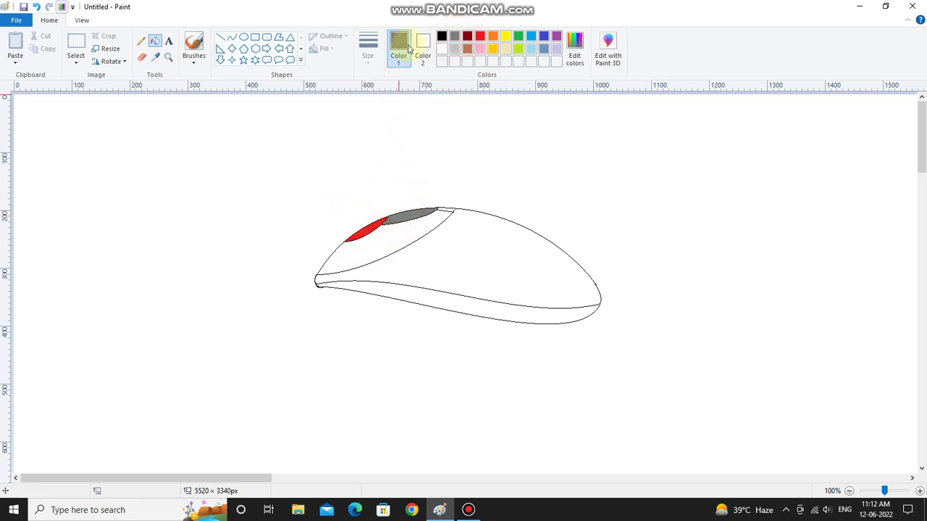
left_click(454, 49)
left_click(401, 242)
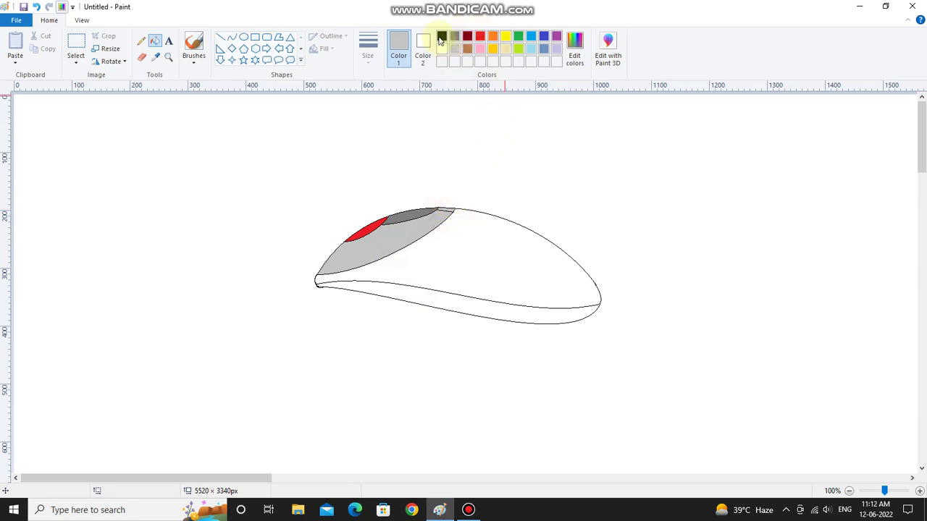
left_click(442, 36)
left_click(482, 225)
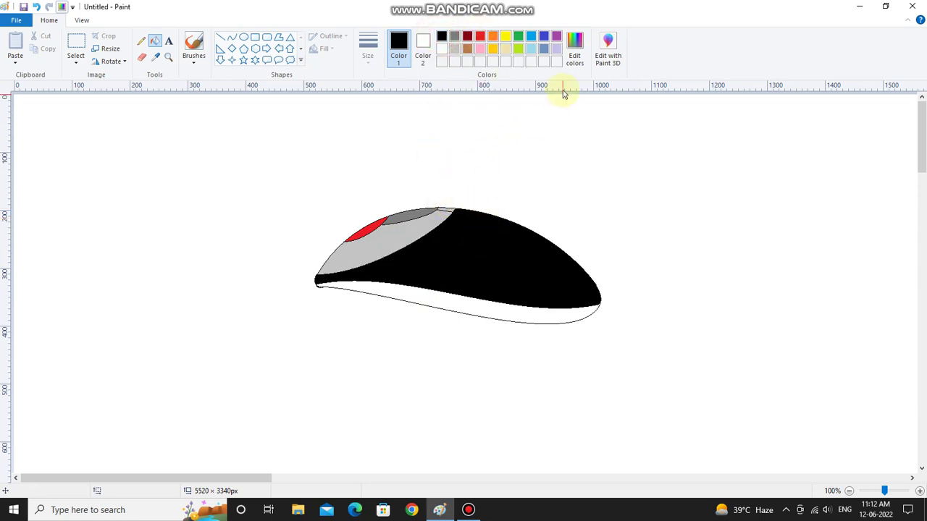
- Mix a near-black grey in Edit colors and fill the mouse's bottom band with it
left_click(574, 51)
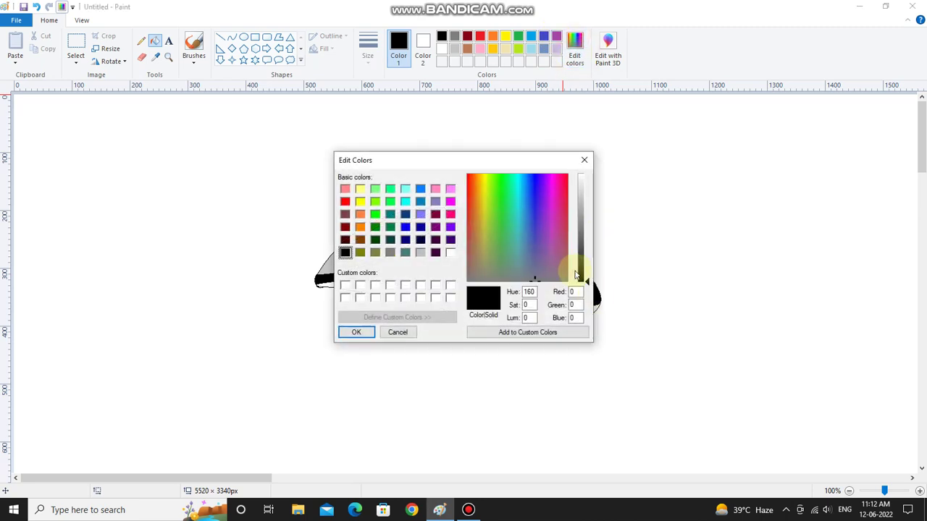
left_click(585, 264)
left_click_drag(585, 264, 586, 271)
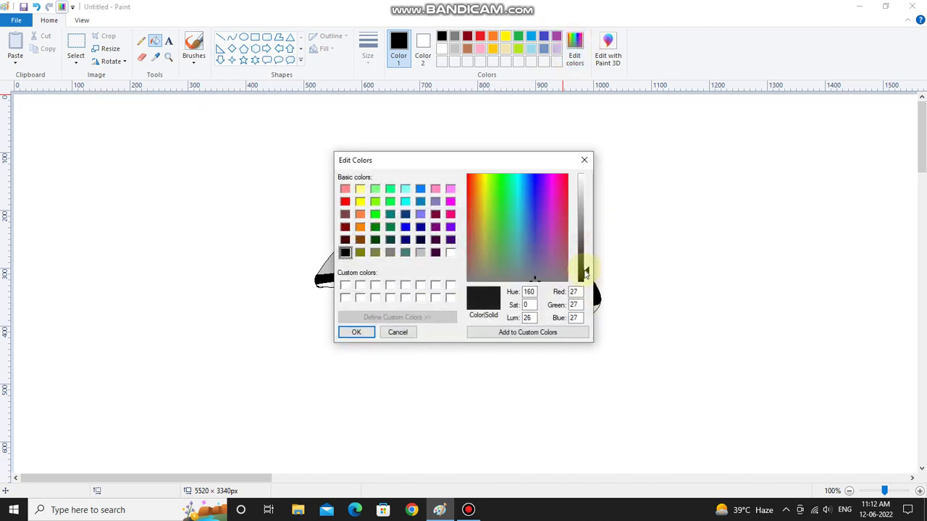
left_click(358, 335)
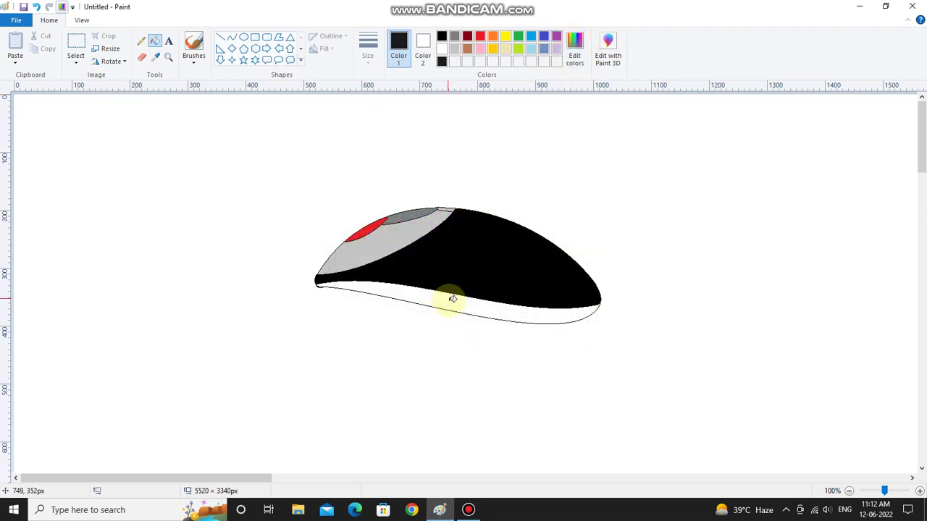
left_click(450, 299)
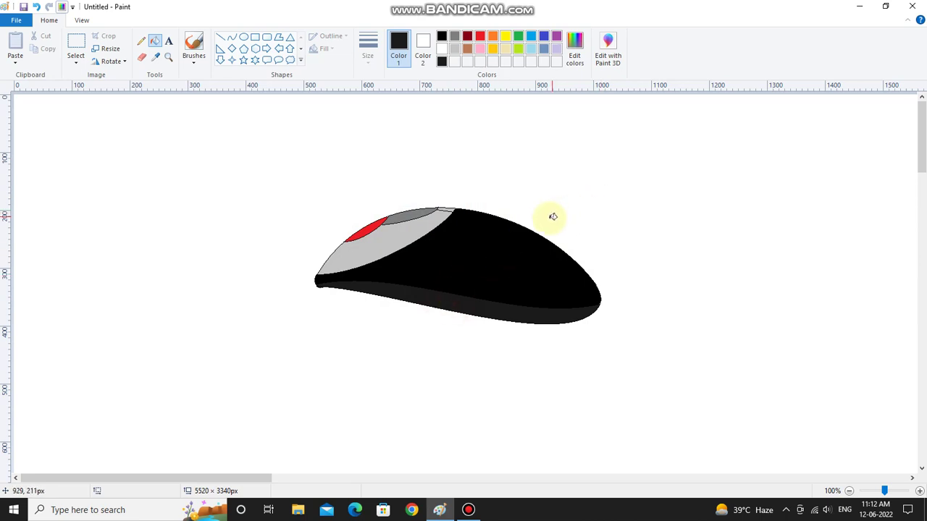
left_click(168, 41)
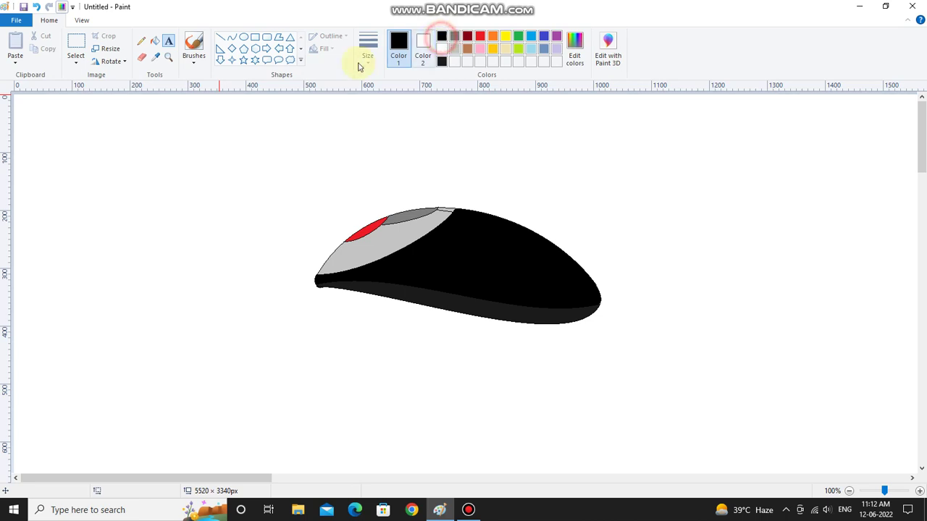
- Add the title 'Mouse' above the drawing
left_click(147, 116)
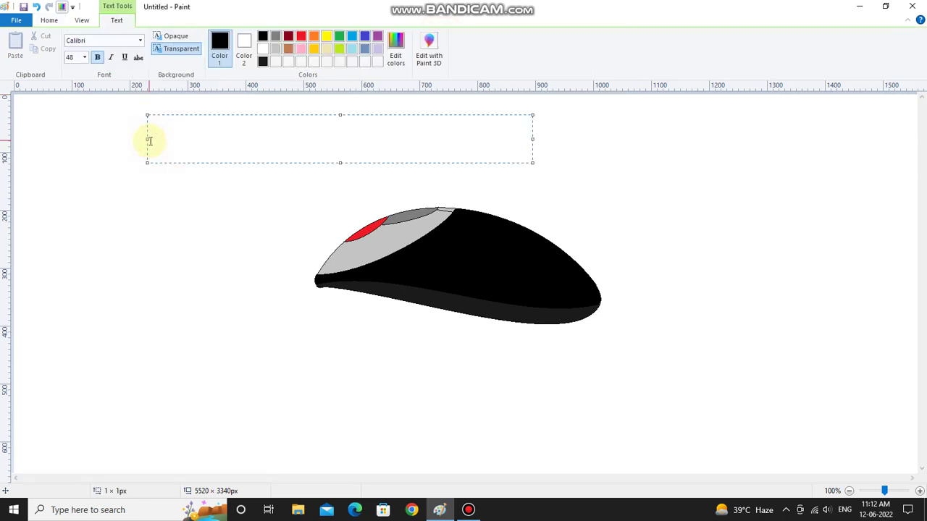
type("Mo")
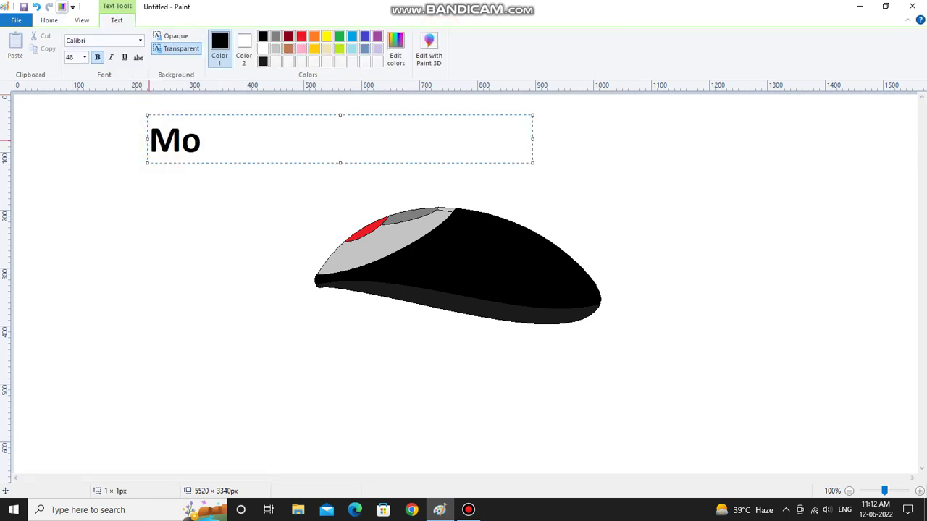
type("use")
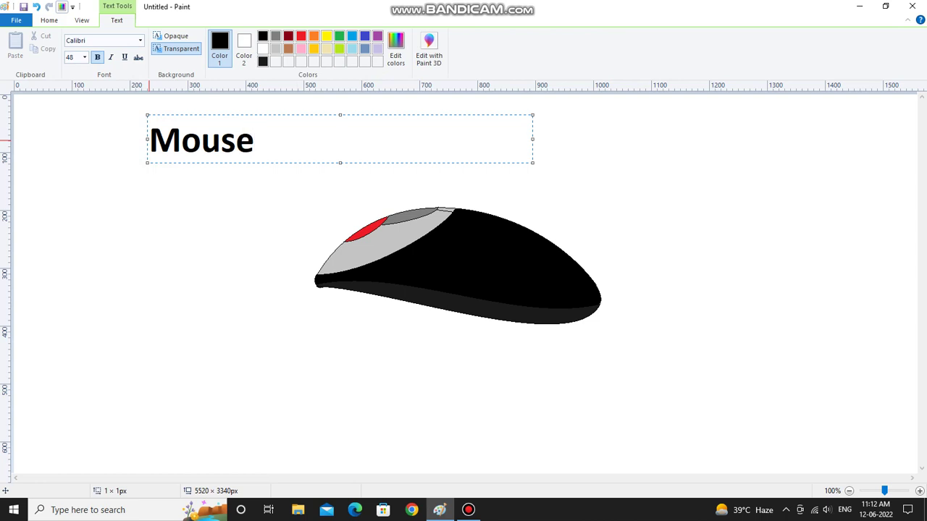
left_click(195, 366)
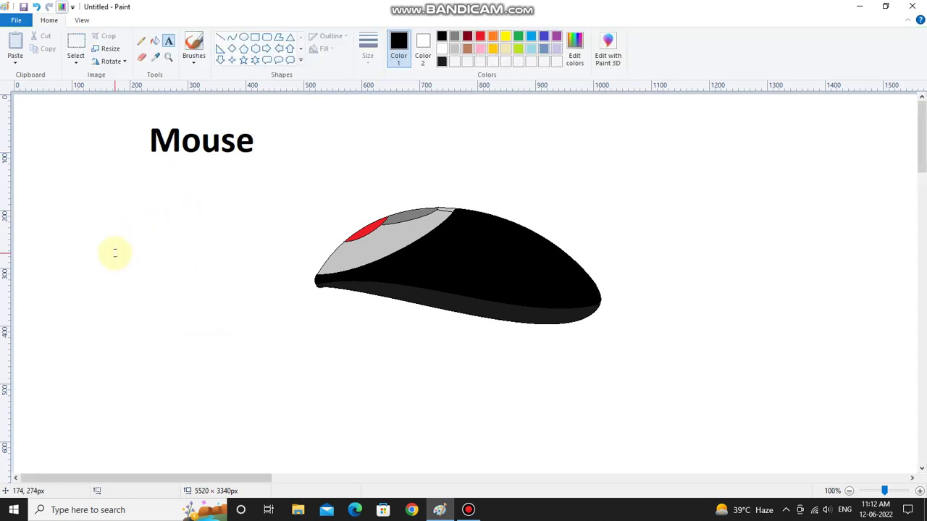
- Place red 'SUB LIKE' text to the left of the mouse
left_click(31, 225)
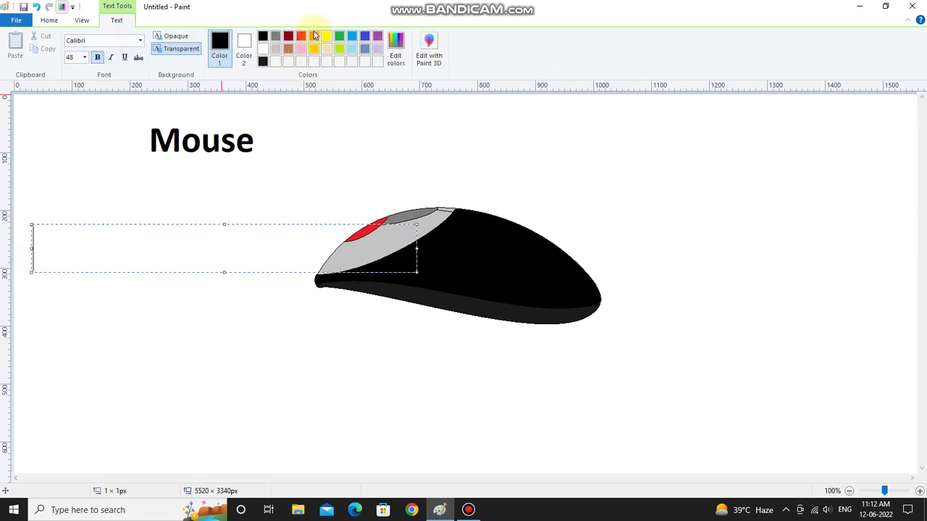
left_click(304, 35)
type("SUB")
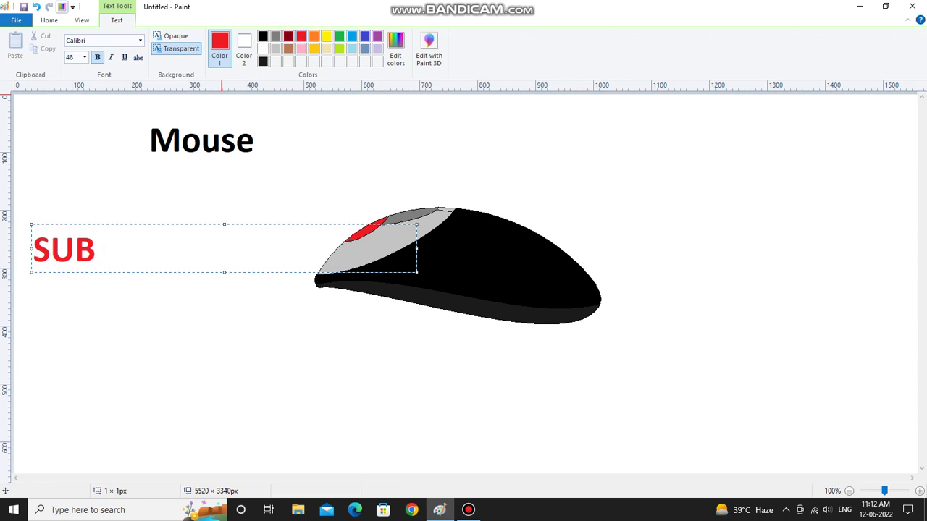
type(" LI")
type("KE")
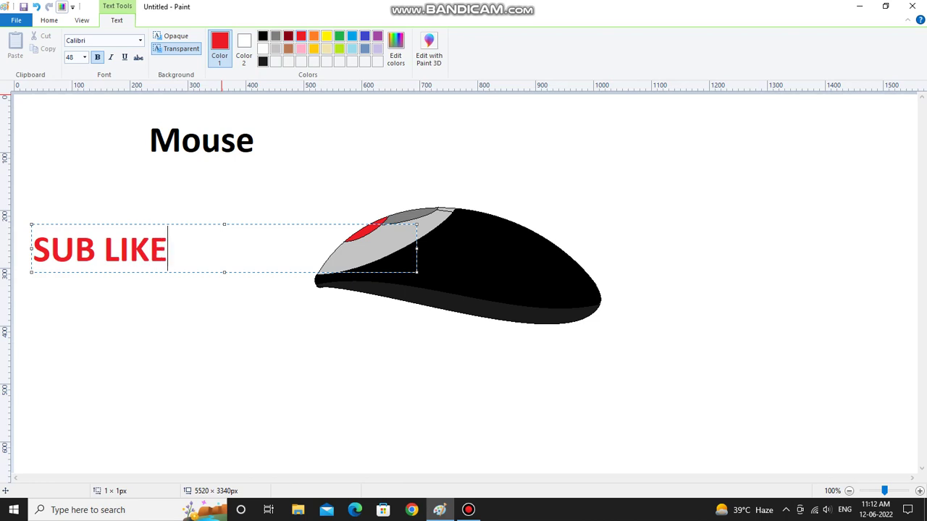
left_click(526, 280)
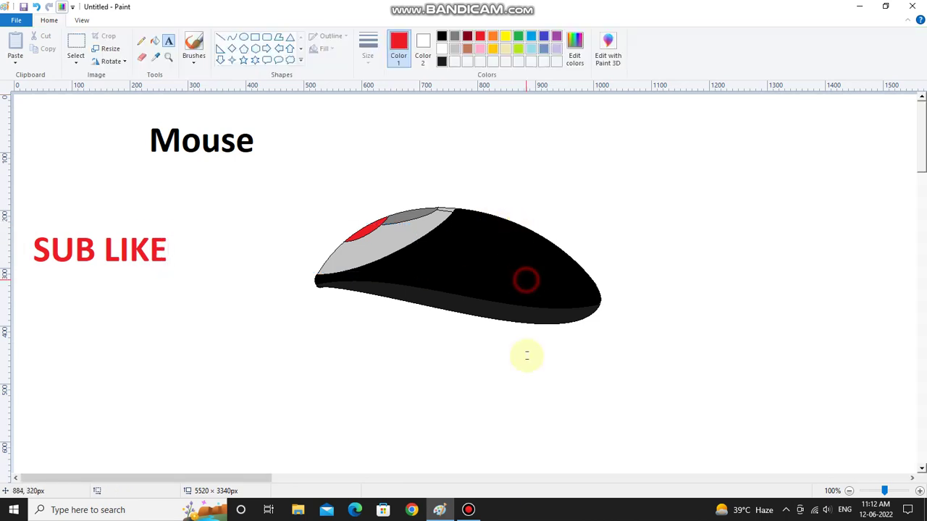
left_click(469, 510)
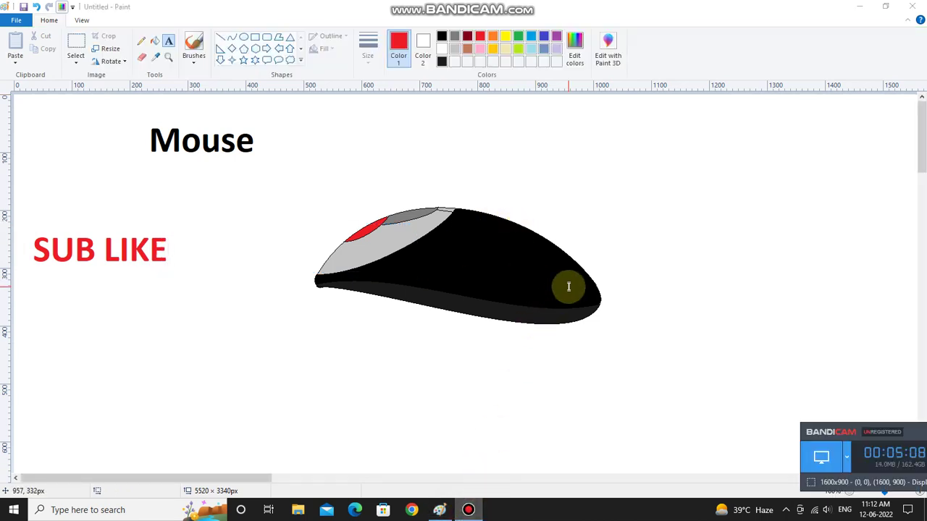